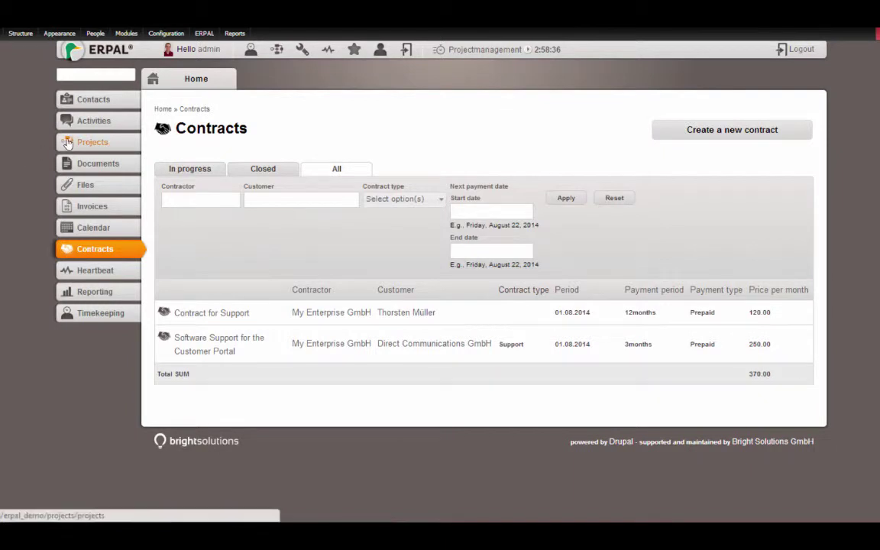
Start a new project titled "Hosting Project for website".
click(90, 142)
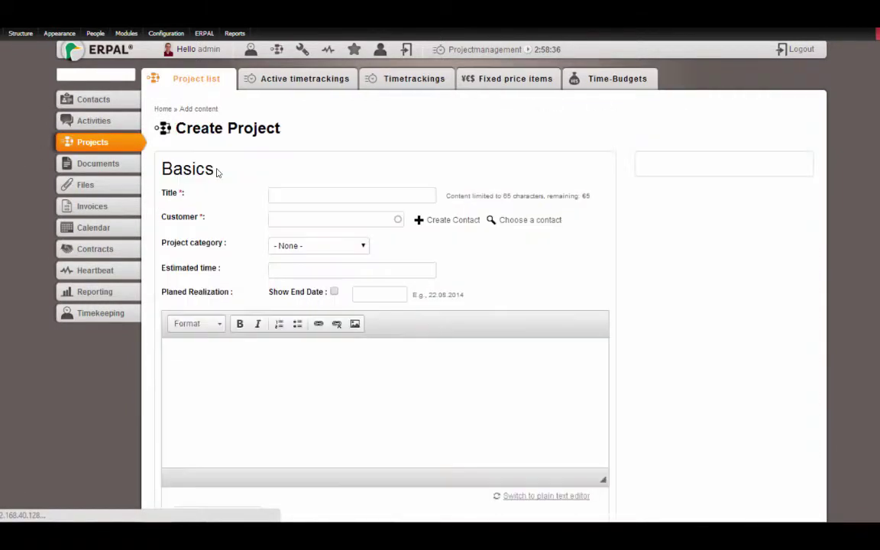
text(Hosti)
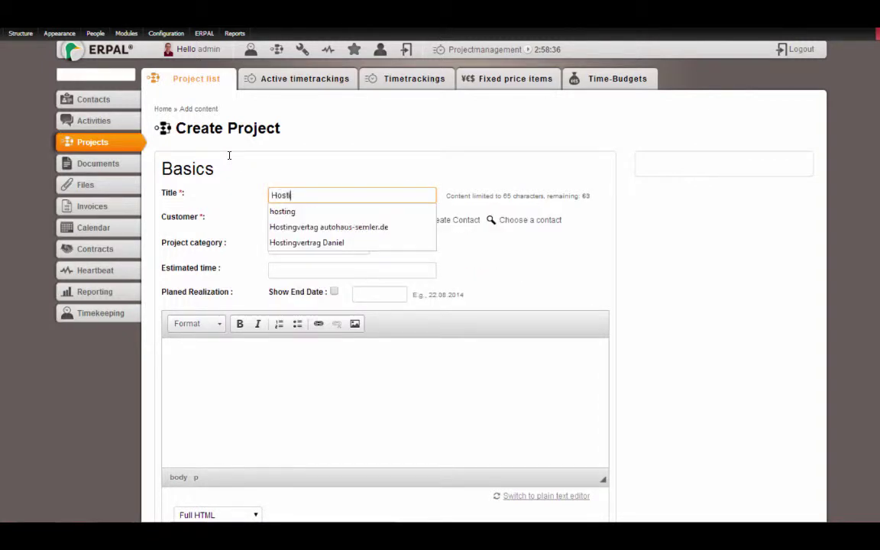
text(ng Poroject)
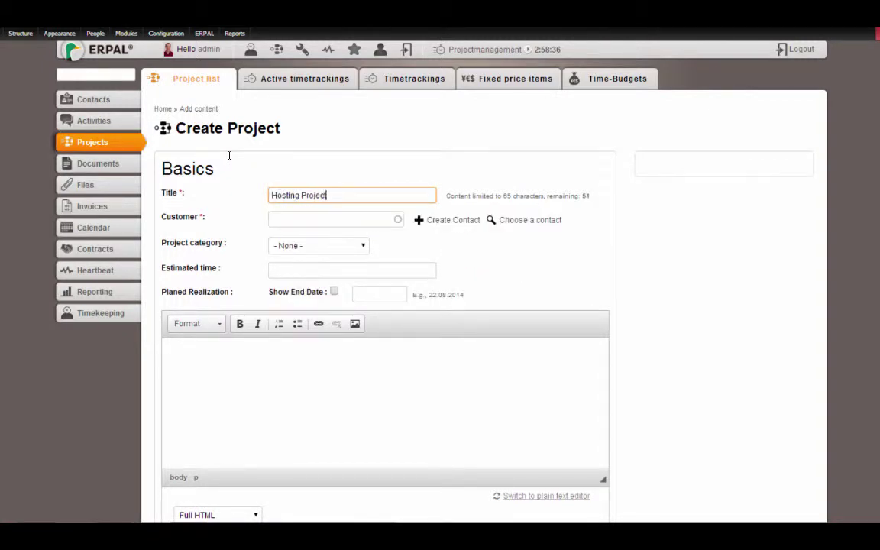
text( for webseite)
key(Tab)
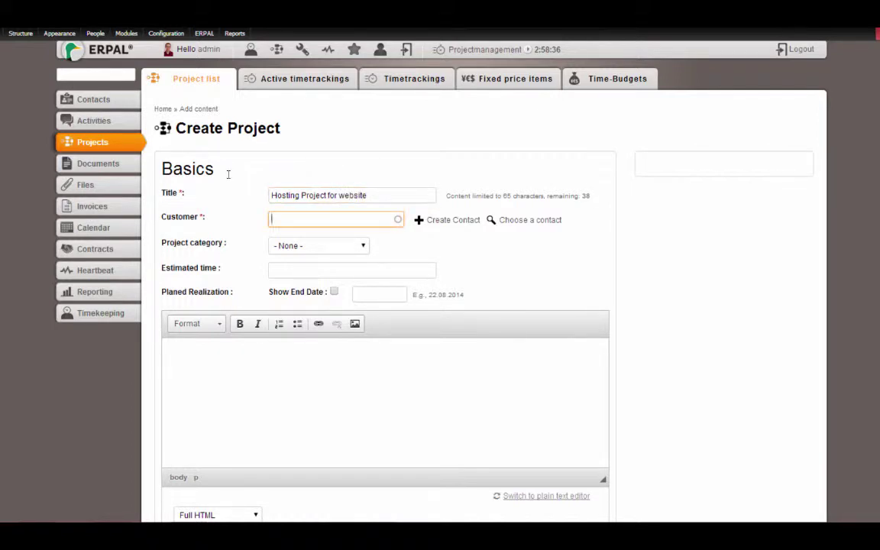
Assign Direct Communications GmbH as the project's customer.
text(e)
key(Down)
key(Down)
key(Down)
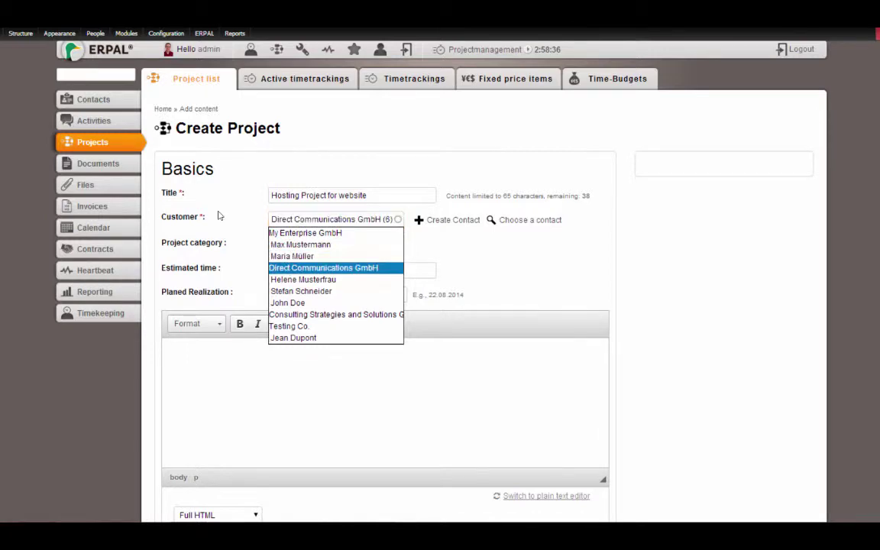
key(Return)
Set the project's selling price mode to Budget per hour.
scroll(382, 306, down, 10)
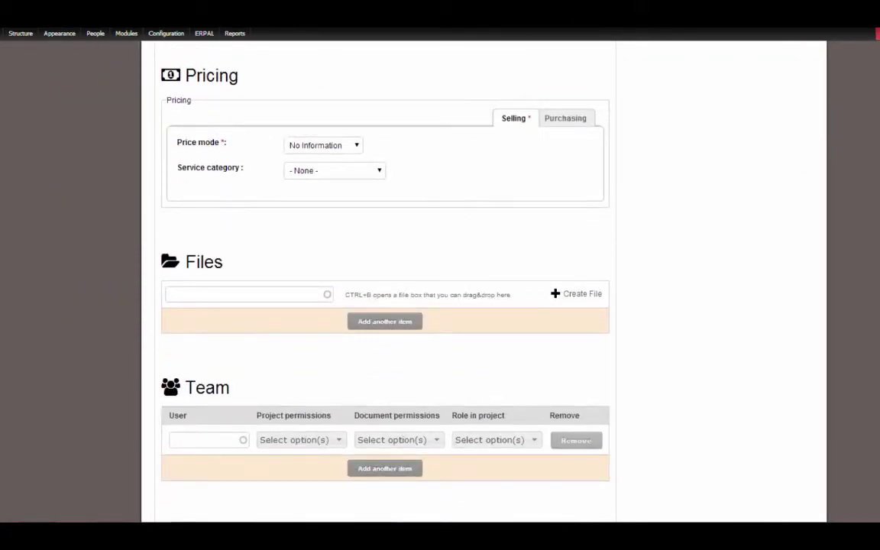
scroll(382, 305, down, 1)
scroll(382, 306, up, 1)
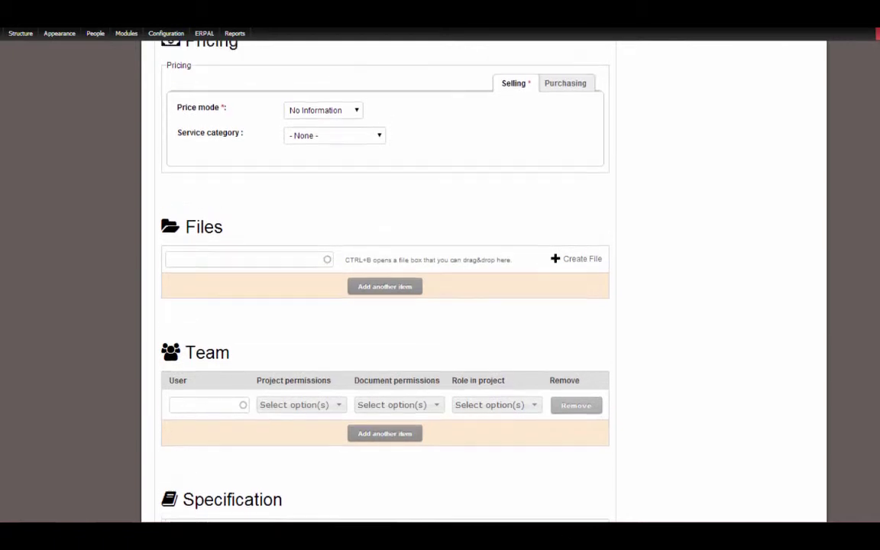
click(327, 110)
key(Down)
key(Down)
key(Down)
key(Down)
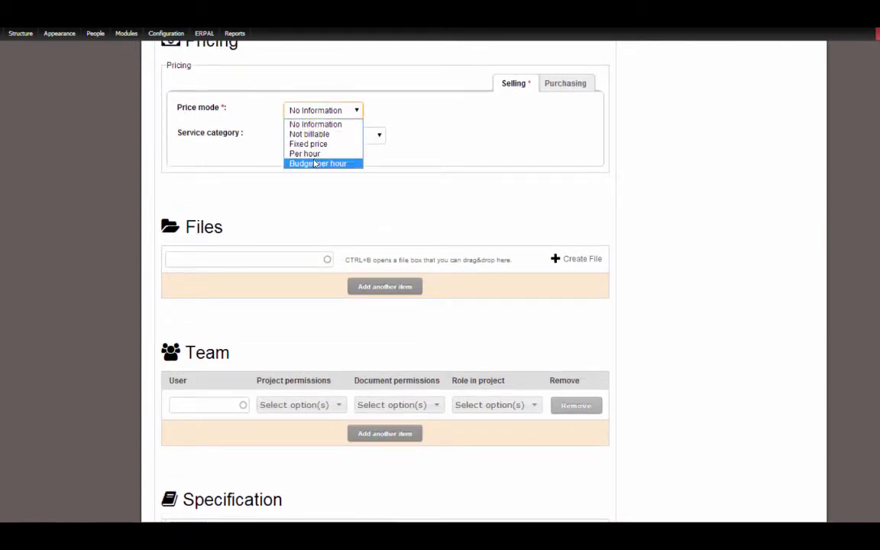
key(Return)
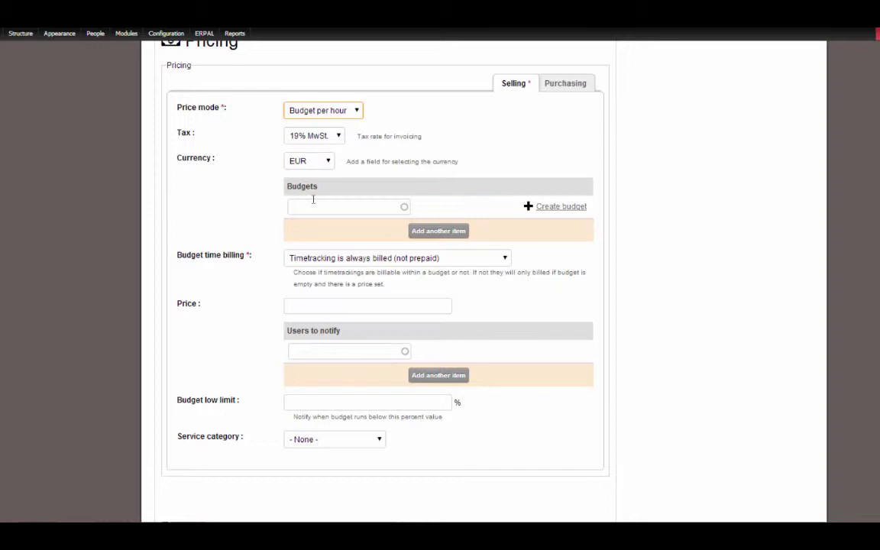
Create a budget for the project with a total of 3, billing timetracking only if the budget is empty (prepaid), and save it.
click(562, 206)
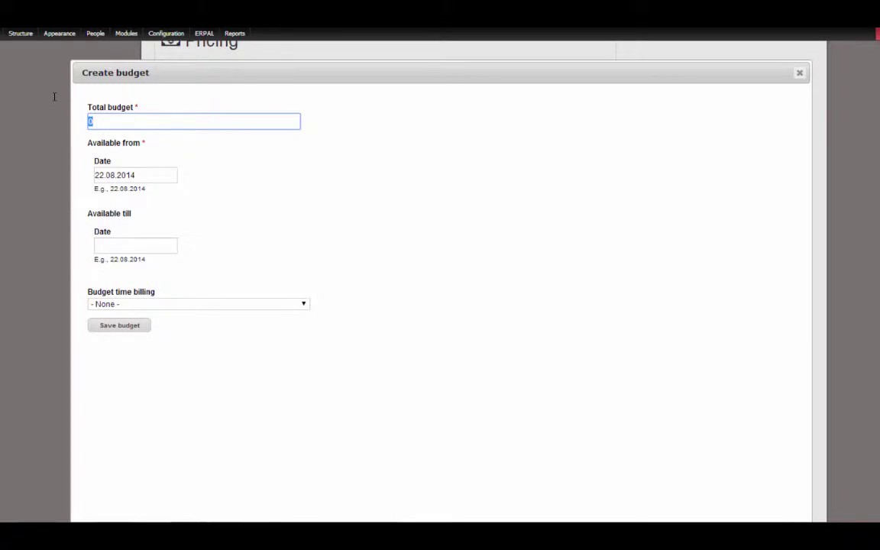
text(3)
click(213, 305)
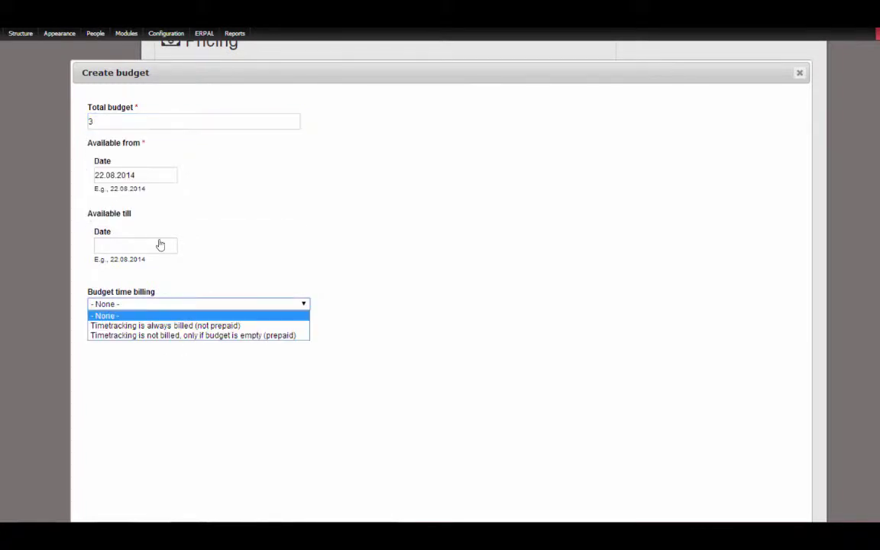
click(183, 335)
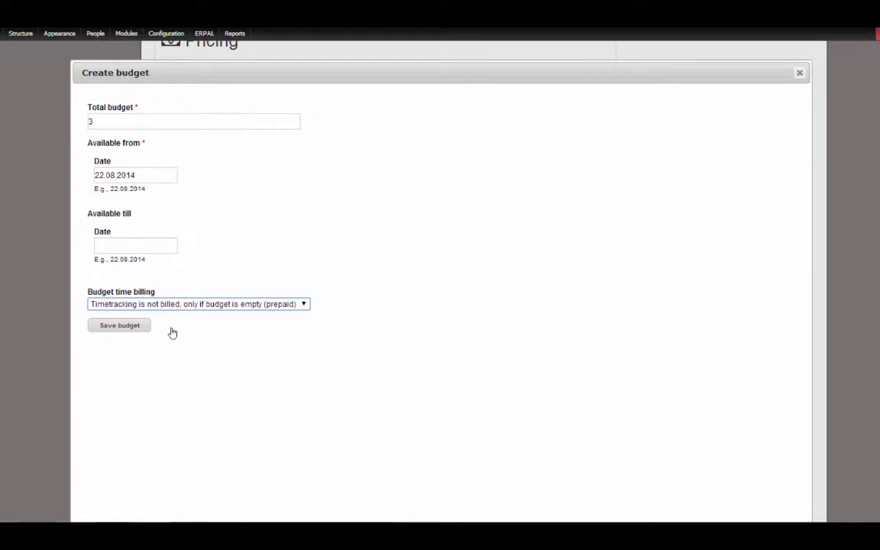
click(127, 328)
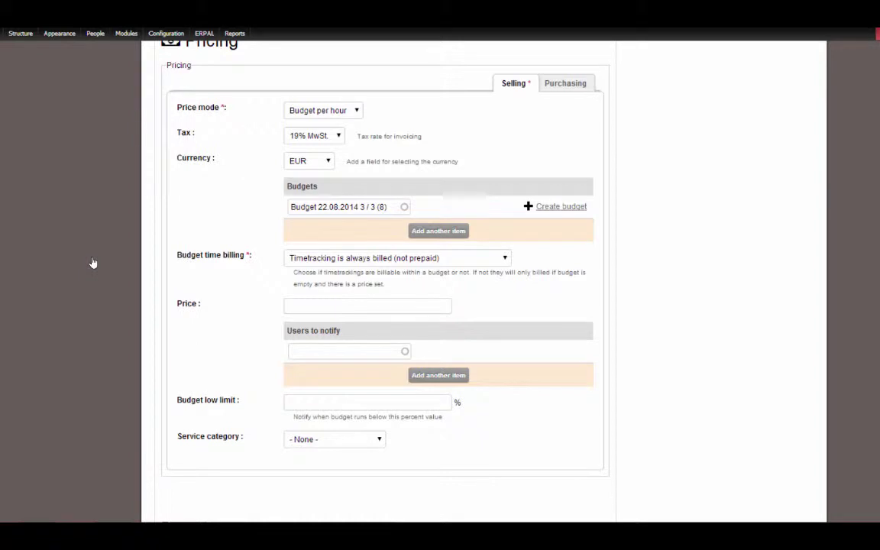
Set the project's price to 120 and add pm as the user to notify.
click(289, 305)
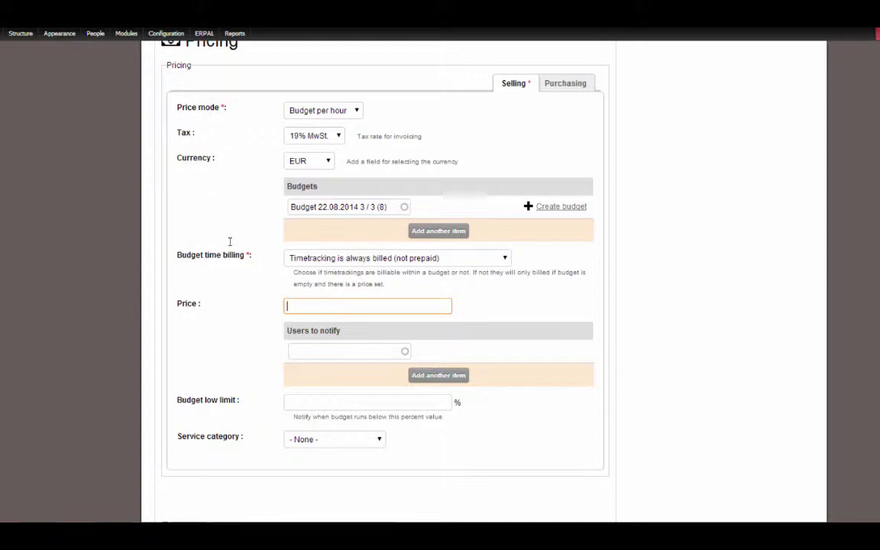
text(120)
click(224, 328)
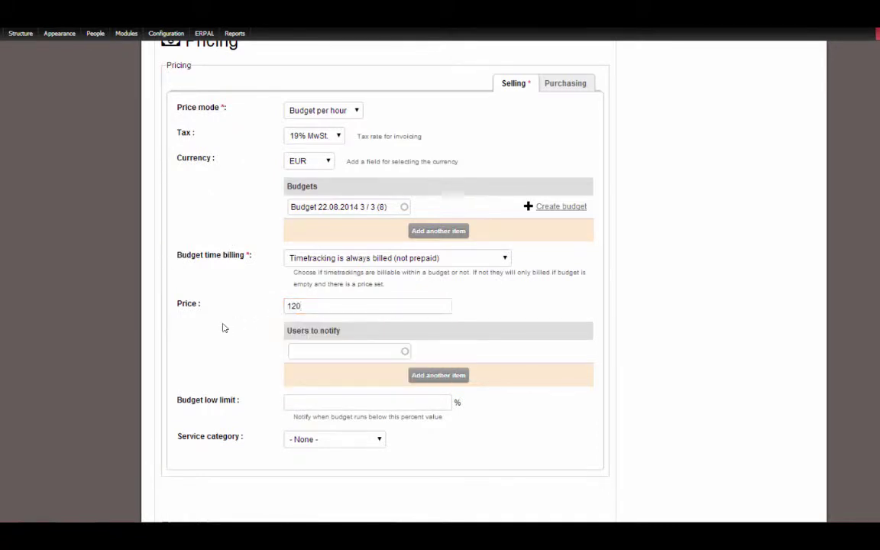
click(314, 350)
text(pm)
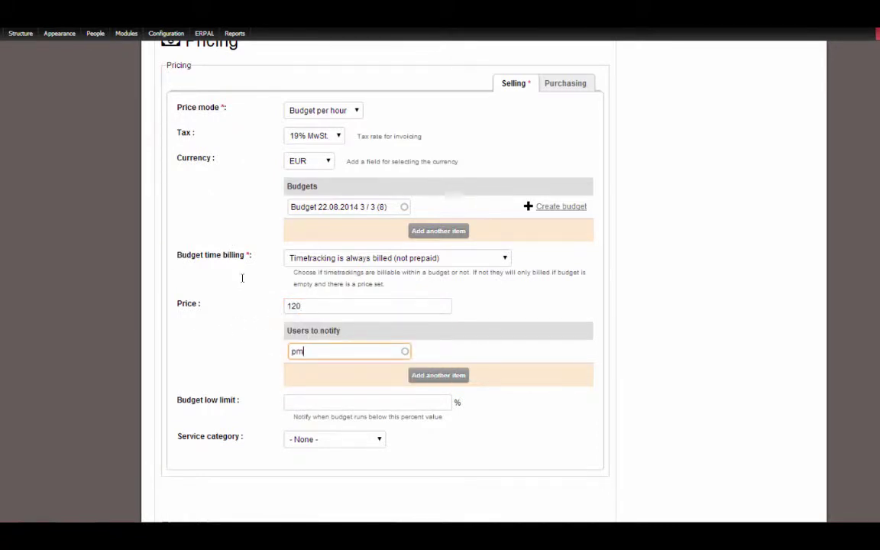
key(Down)
key(Return)
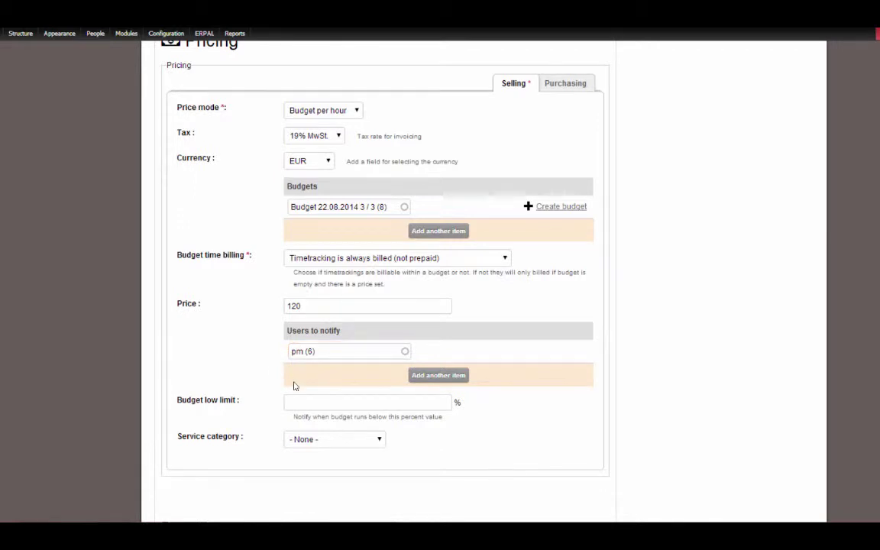
Set the budget low limit to 90% and save the project.
key(Tab)
key(Tab)
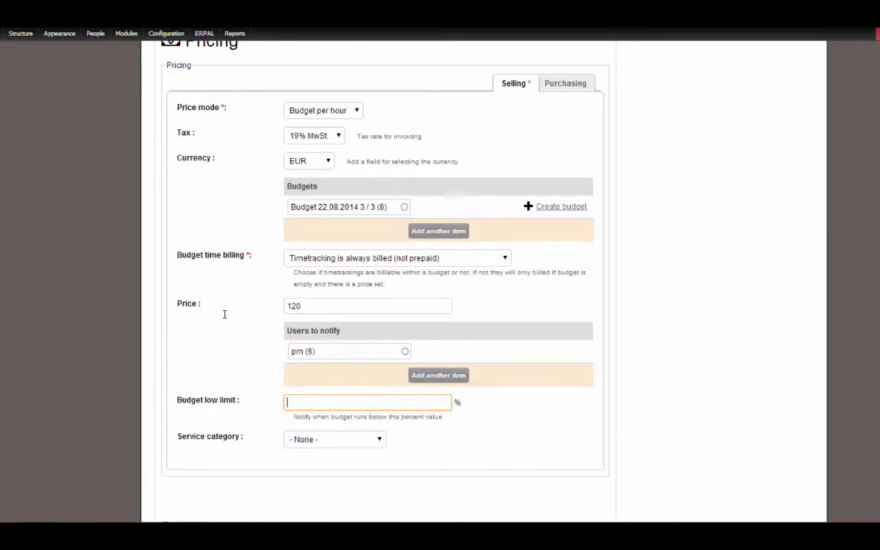
text(9)
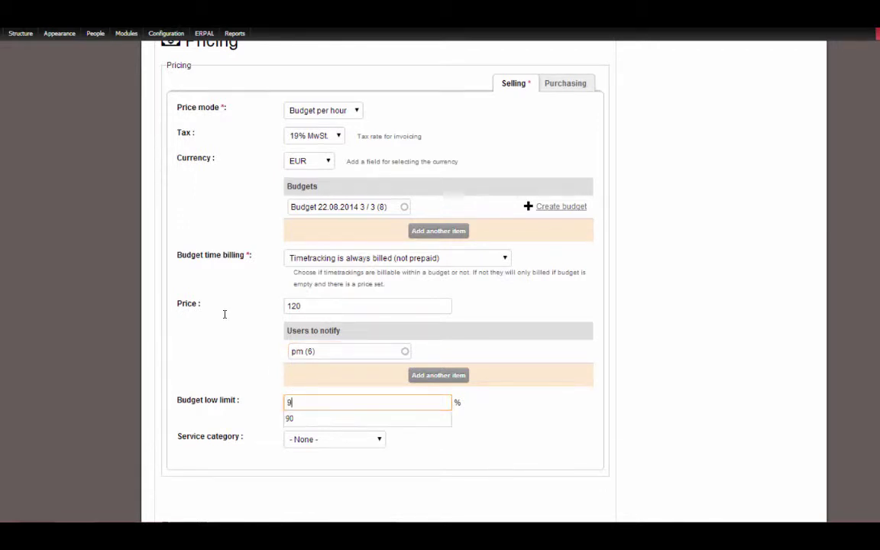
text(0)
click(191, 345)
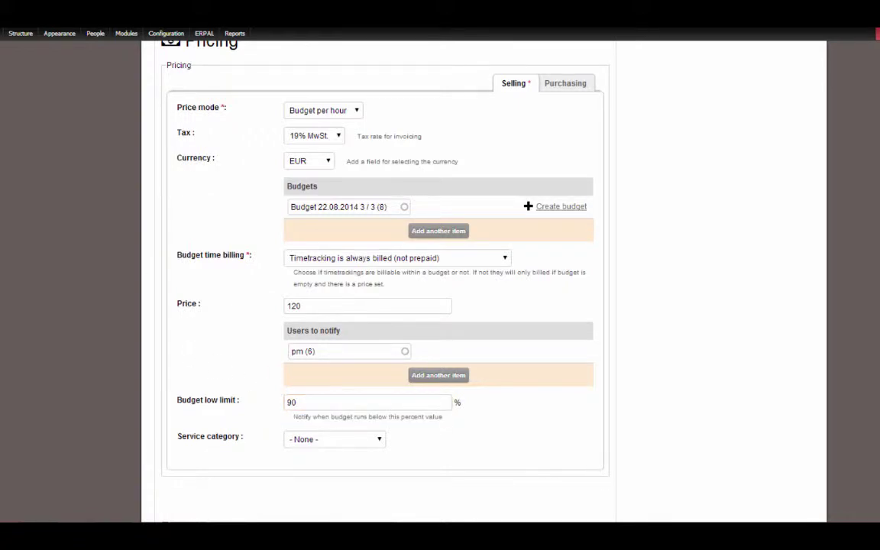
scroll(741, 382, down, 15)
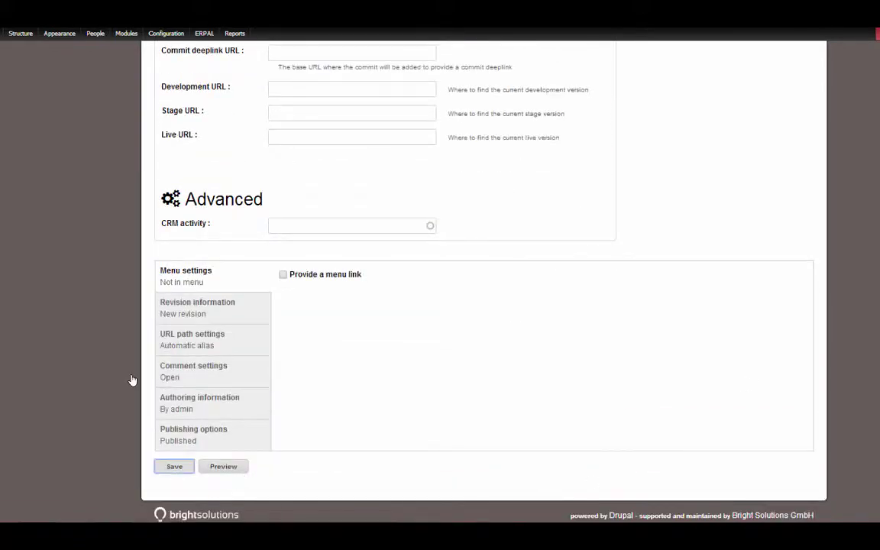
key(Return)
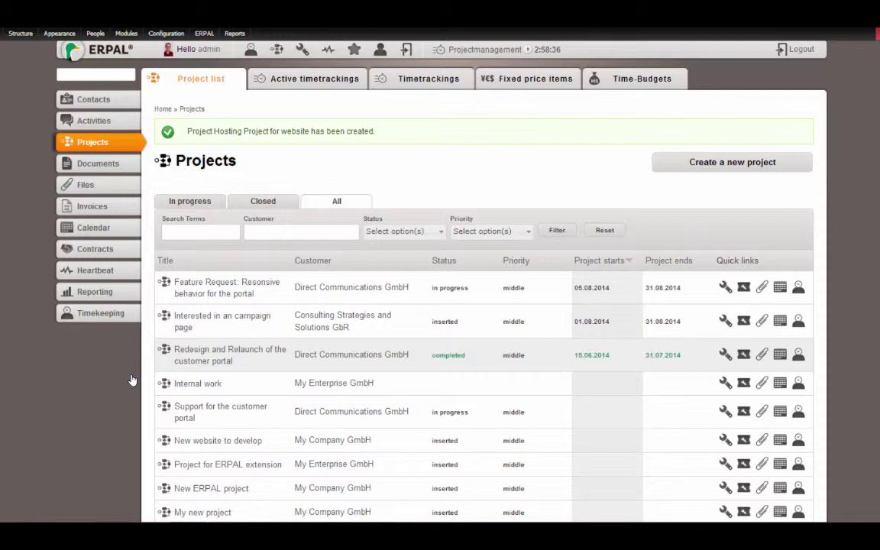
Start a new activity titled "Hosting offer to host nwe website".
click(86, 249)
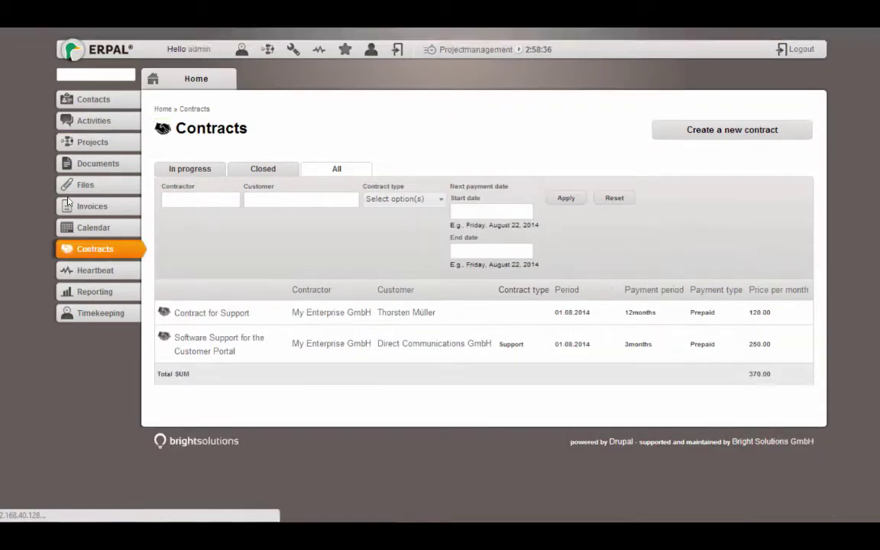
click(84, 125)
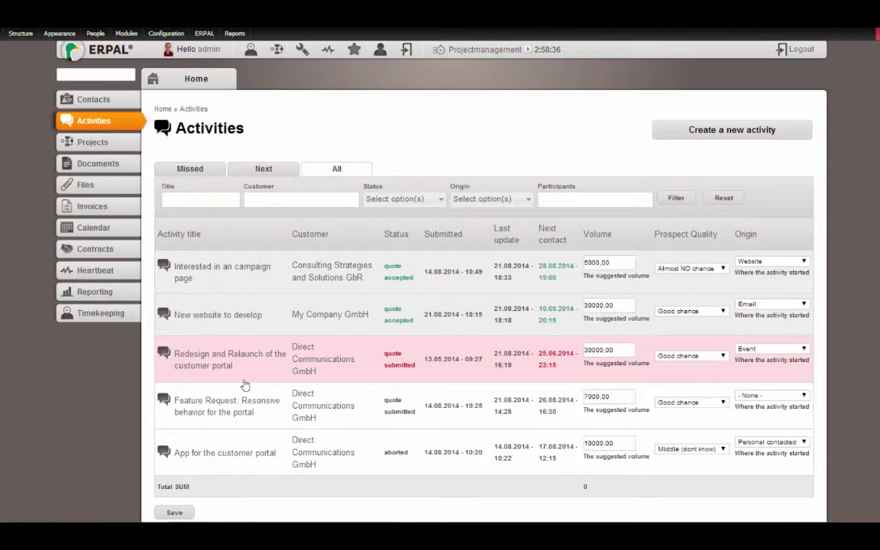
click(733, 130)
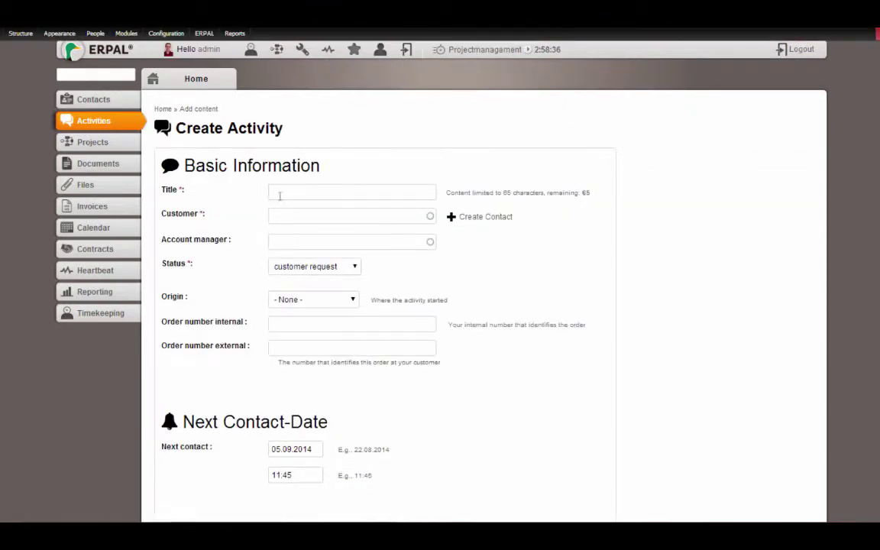
click(277, 192)
text(Hosting offer to )
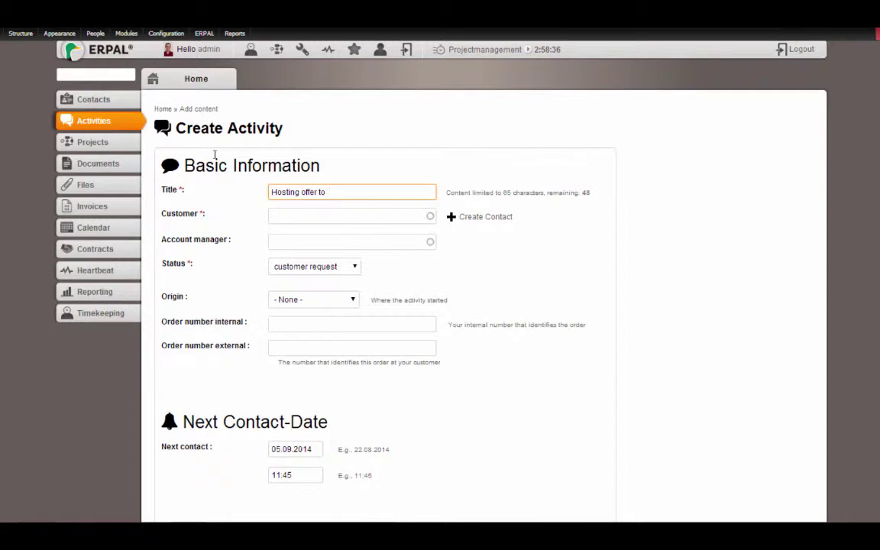
text(host nwe website)
Assign Direct Communications GmbH as the activity's customer and save the activity.
click(285, 217)
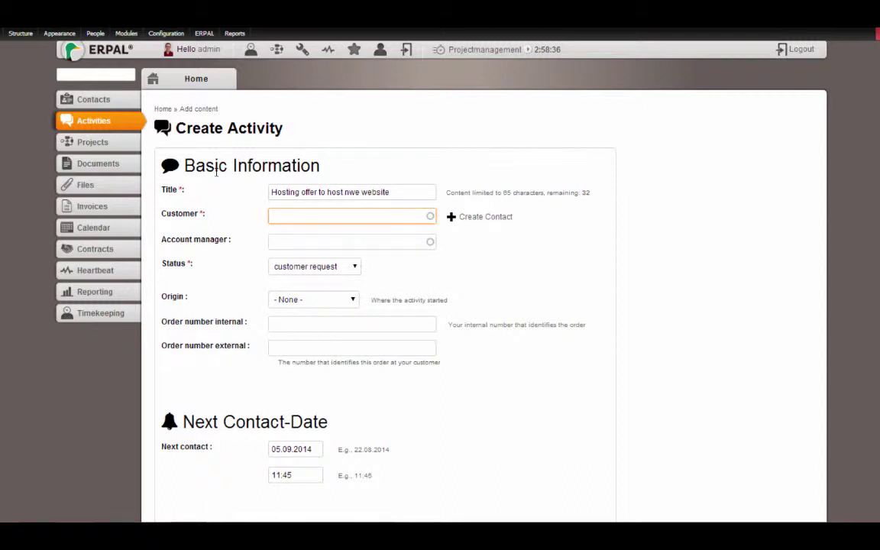
text(gm)
key(Down)
key(Down)
key(Return)
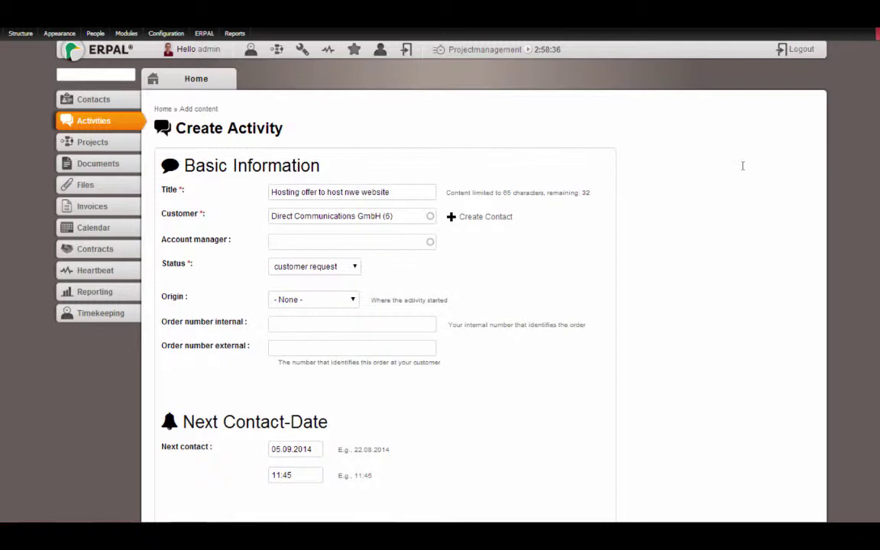
scroll(490, 305, down, 3)
scroll(489, 306, down, 12)
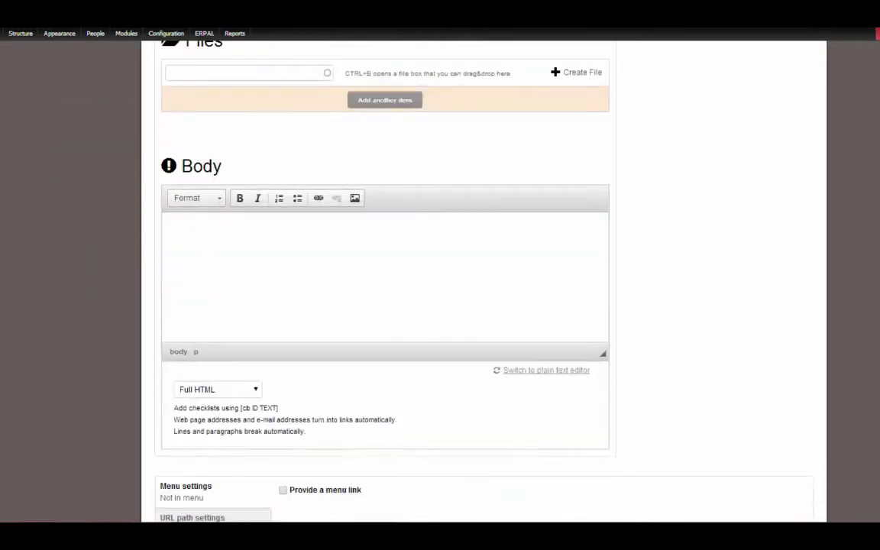
click(178, 467)
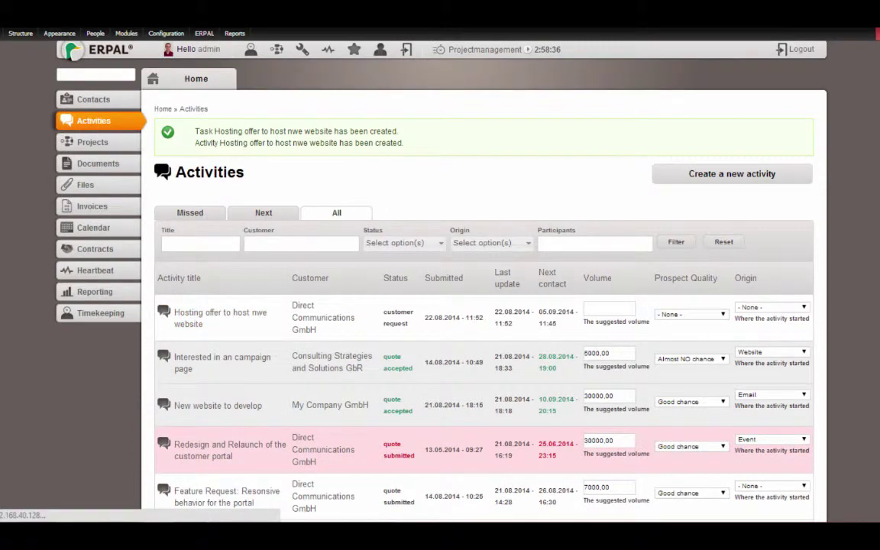
Post the comment "Order was placed." on the hosting offer activity and set its status to quote accepted.
scroll(320, 282, down, 5)
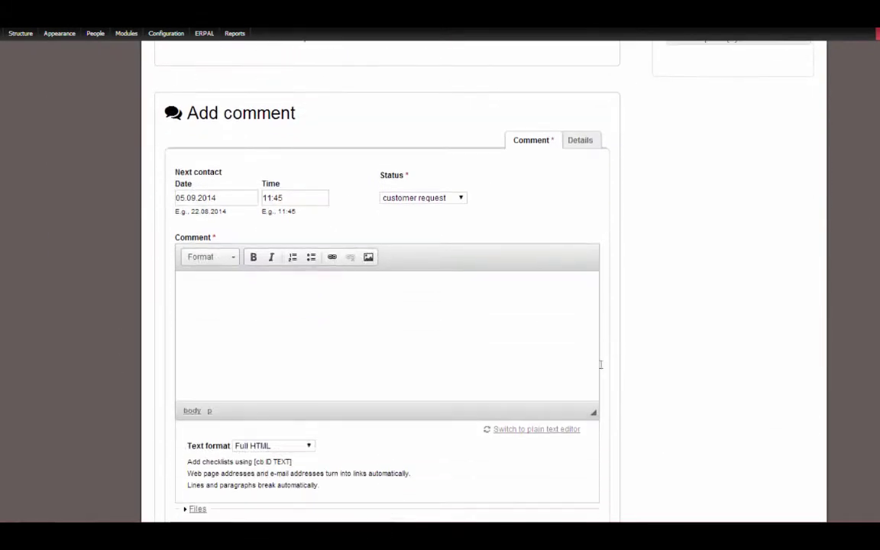
click(320, 283)
text(Order was placed.)
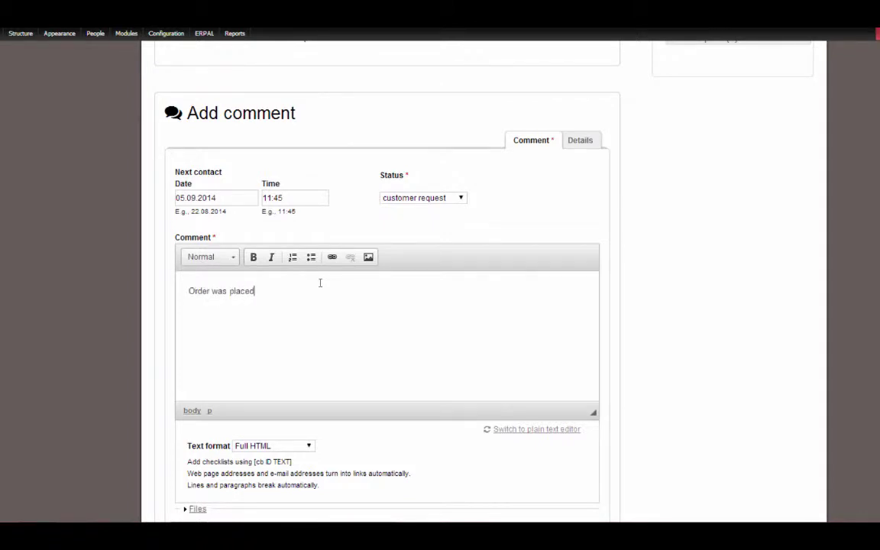
click(424, 197)
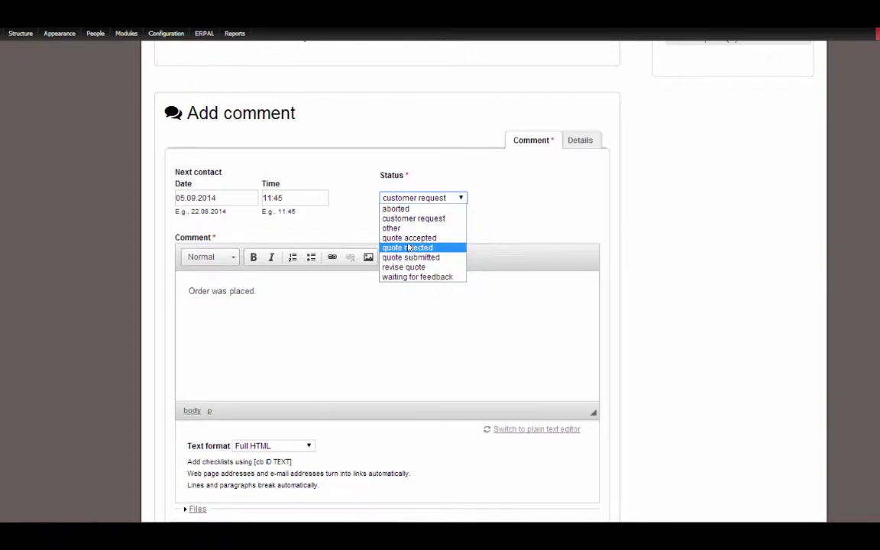
click(408, 237)
scroll(745, 296, down, 3)
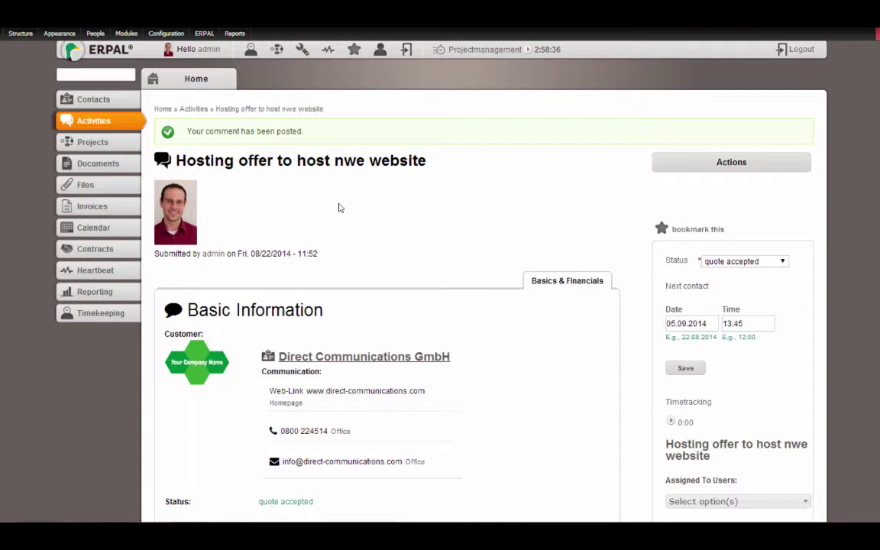
Create a new contract from the hosting offer activity and title it "Hosting of website".
click(727, 160)
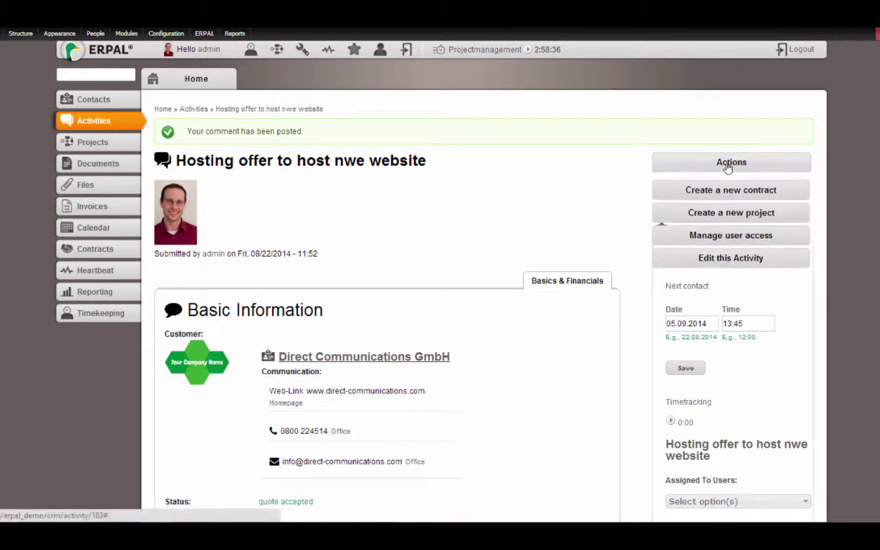
click(714, 189)
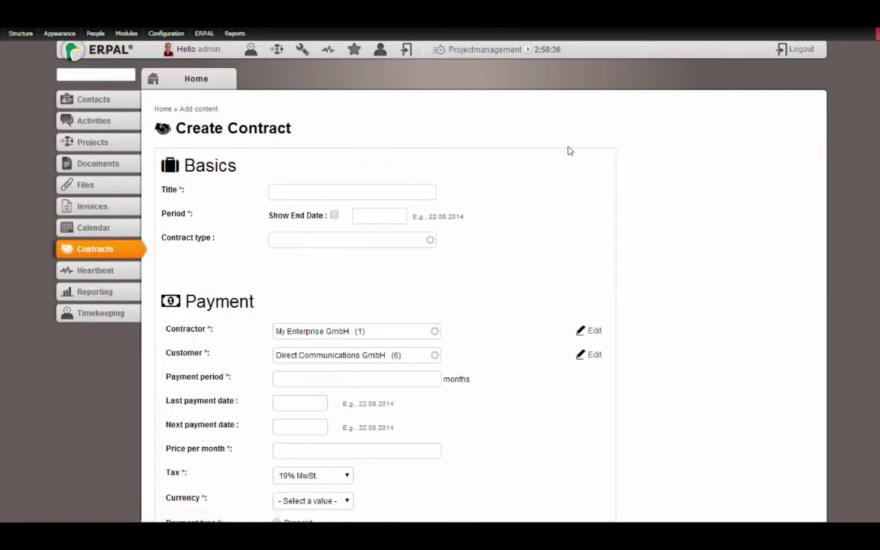
click(359, 191)
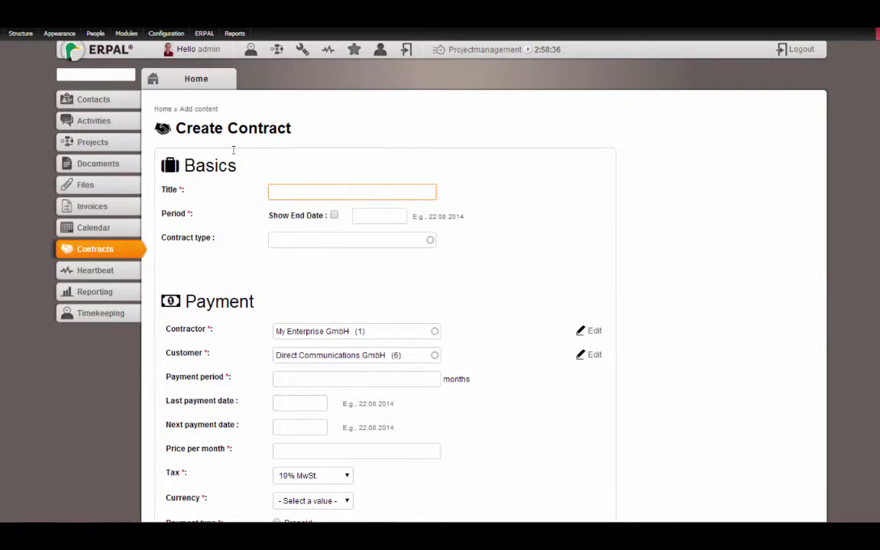
text(Host)
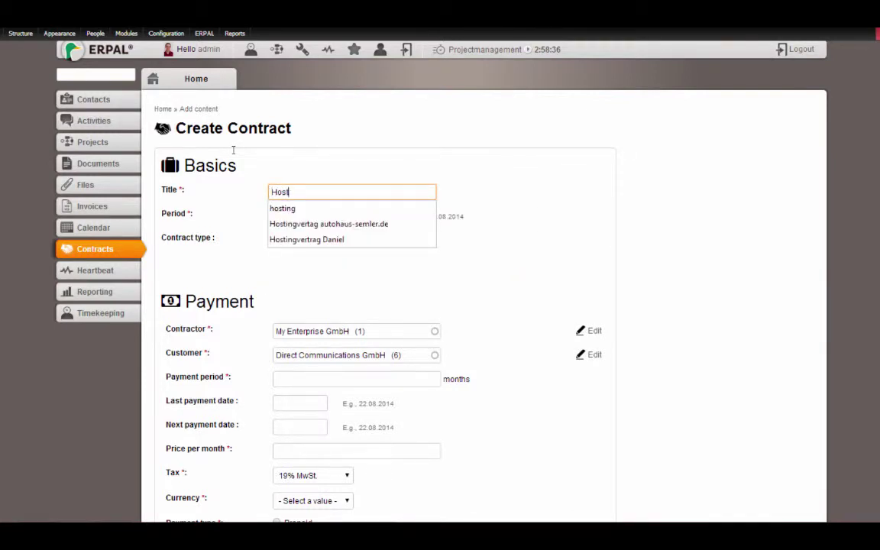
text(ing of website)
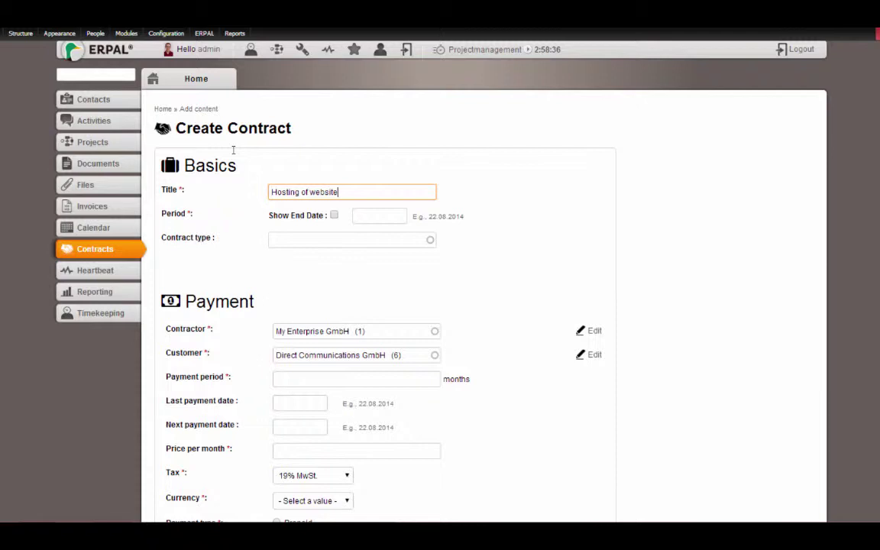
Set the contract's payment period to 12 months and its start date to 01.08.2014.
scroll(467, 259, down, 2)
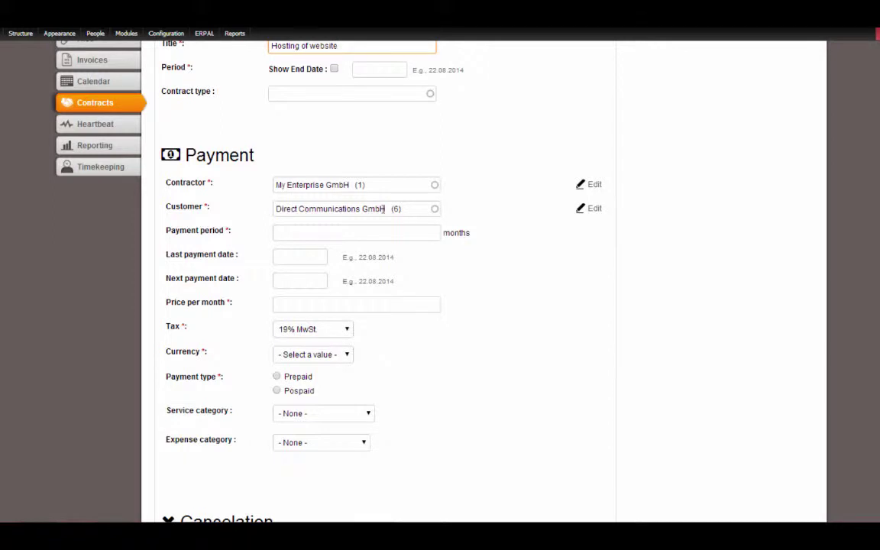
click(368, 232)
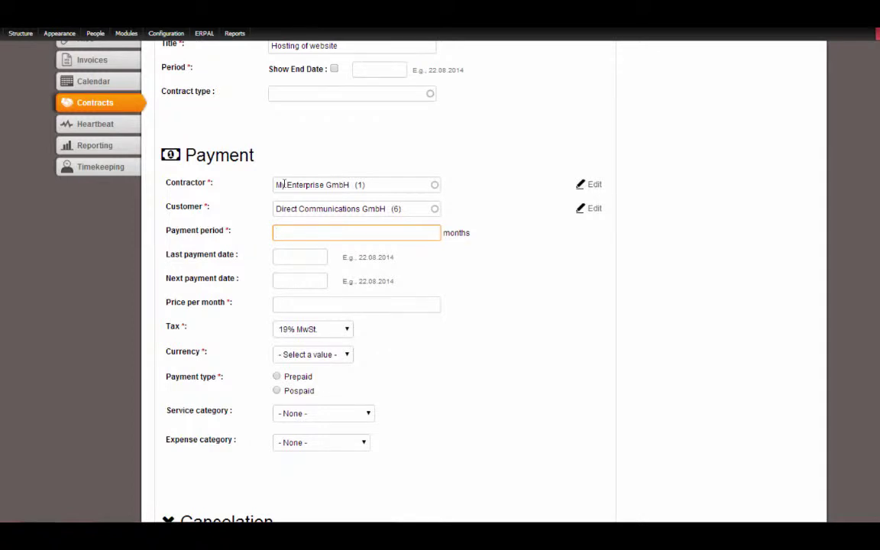
text(12)
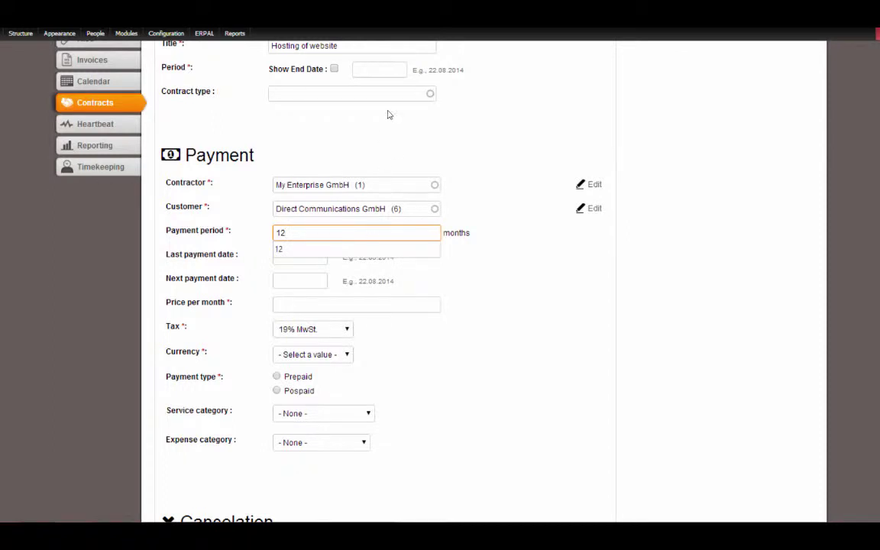
click(379, 69)
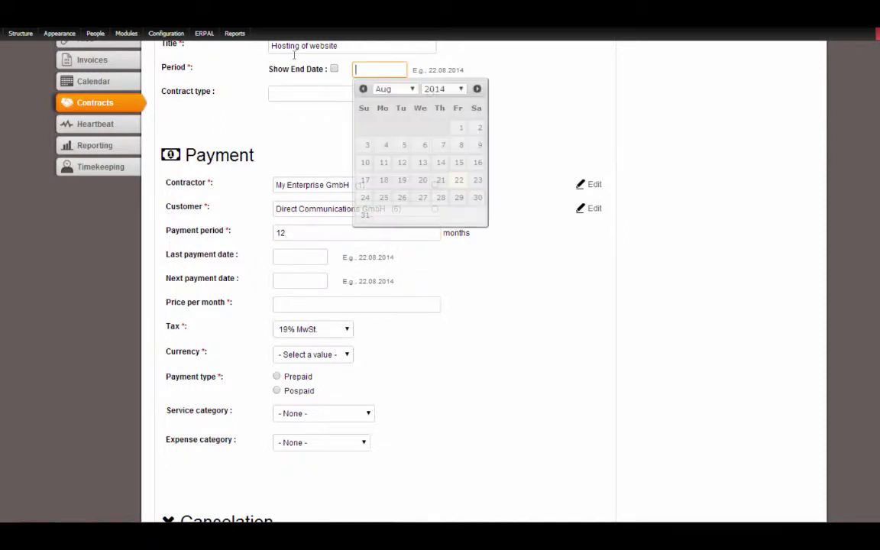
click(459, 128)
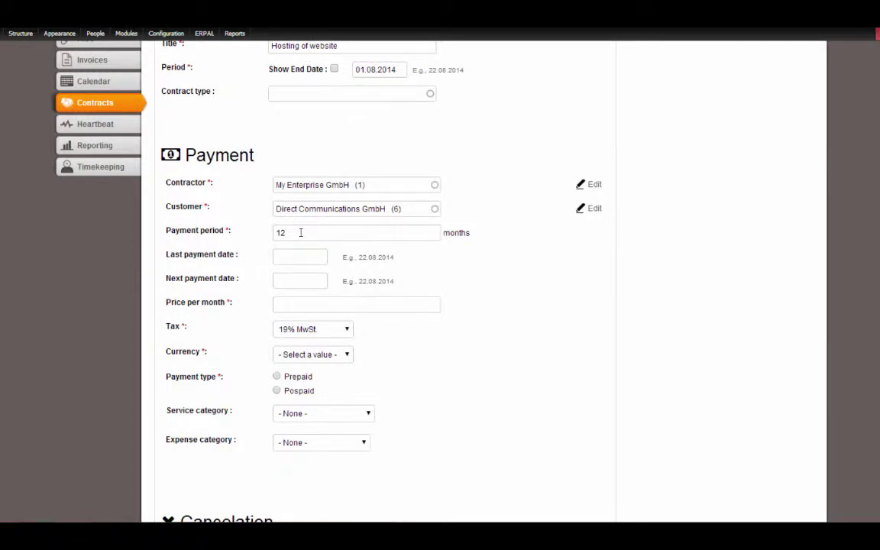
Set the contract's price to 200 EUR per month with the prepaid payment type.
click(275, 303)
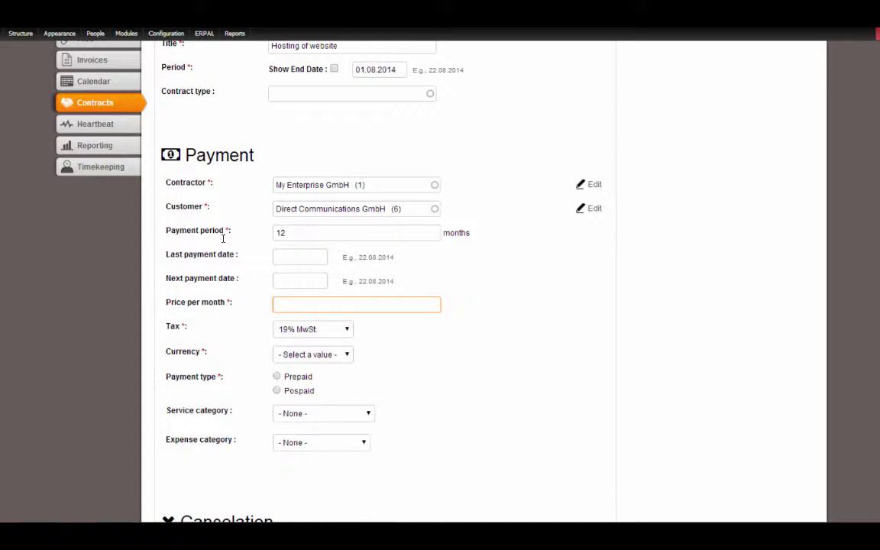
text(200)
scroll(307, 327, down, 3)
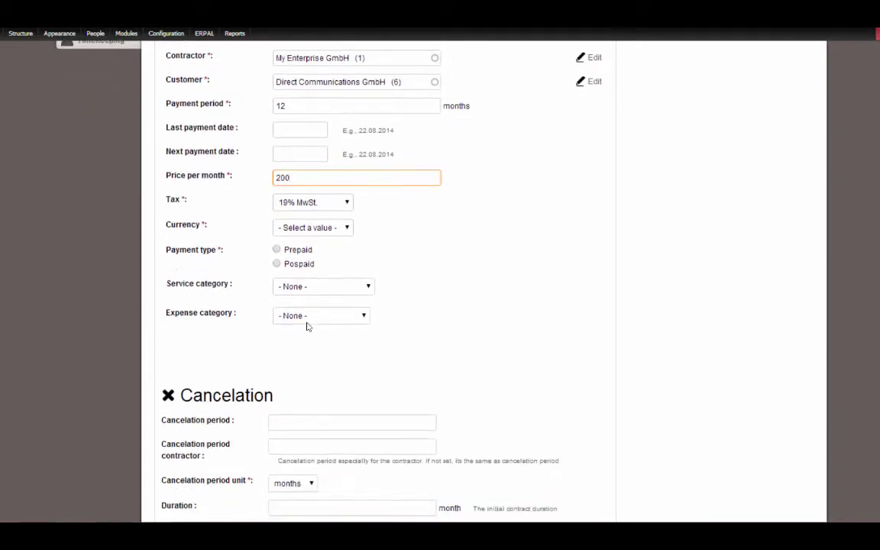
click(305, 227)
click(293, 252)
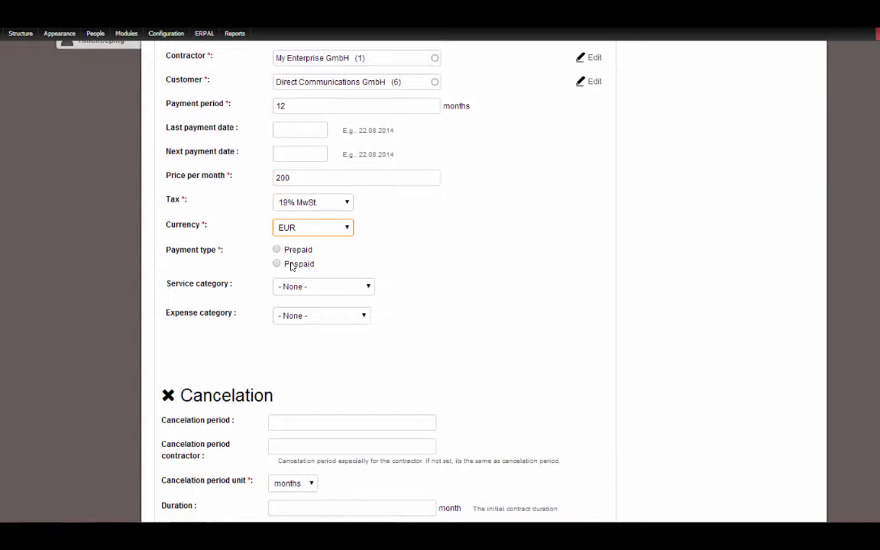
click(276, 249)
Assign the Hosting service category to the contract and keep the expense category at None.
scroll(378, 275, down, 3)
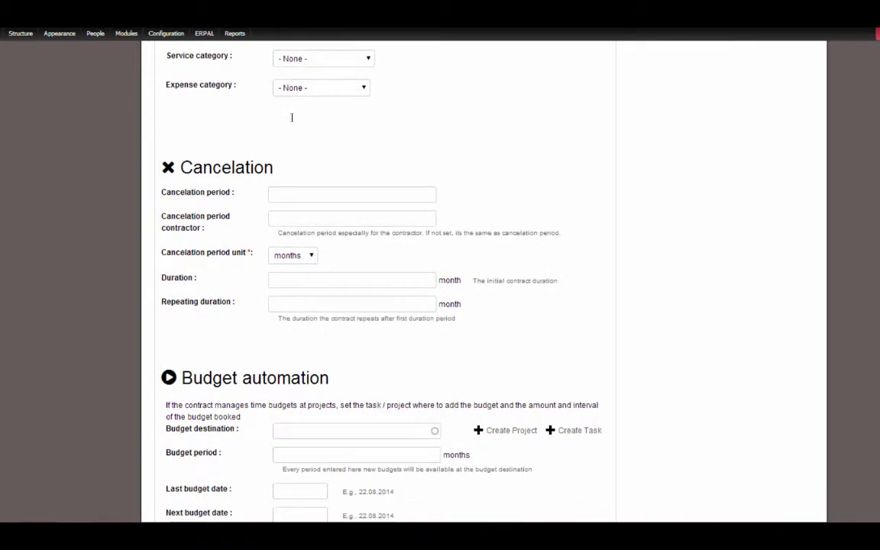
click(319, 60)
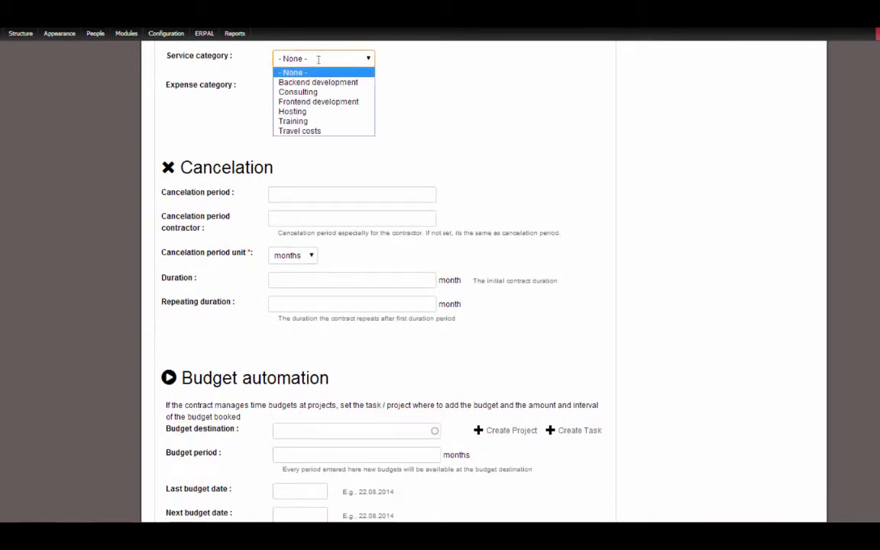
click(293, 112)
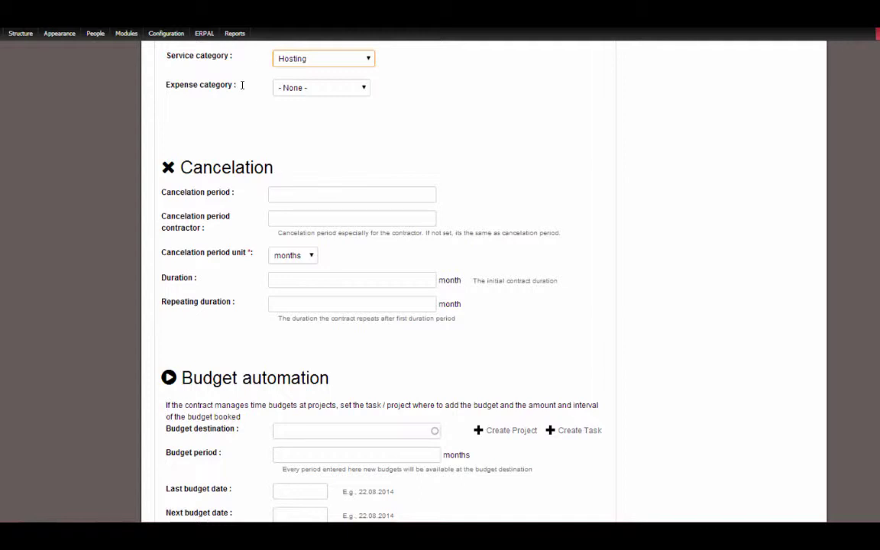
click(313, 88)
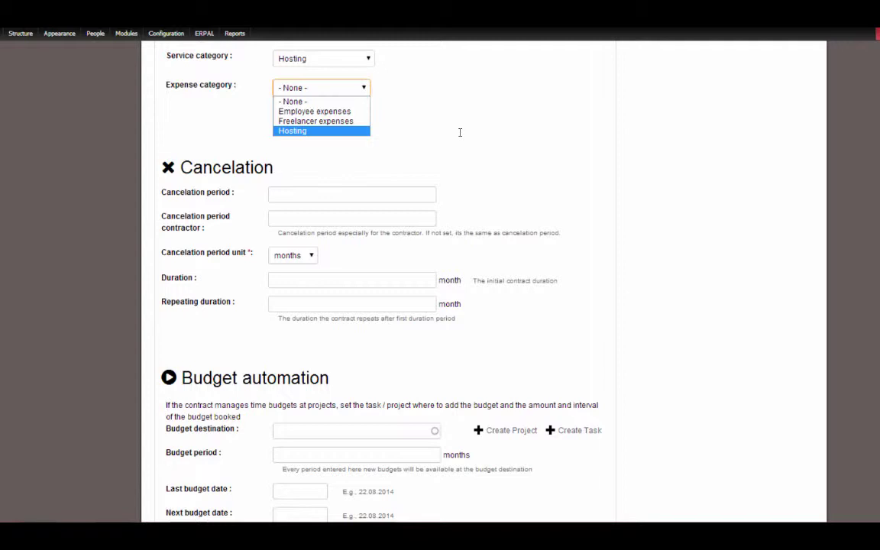
click(356, 102)
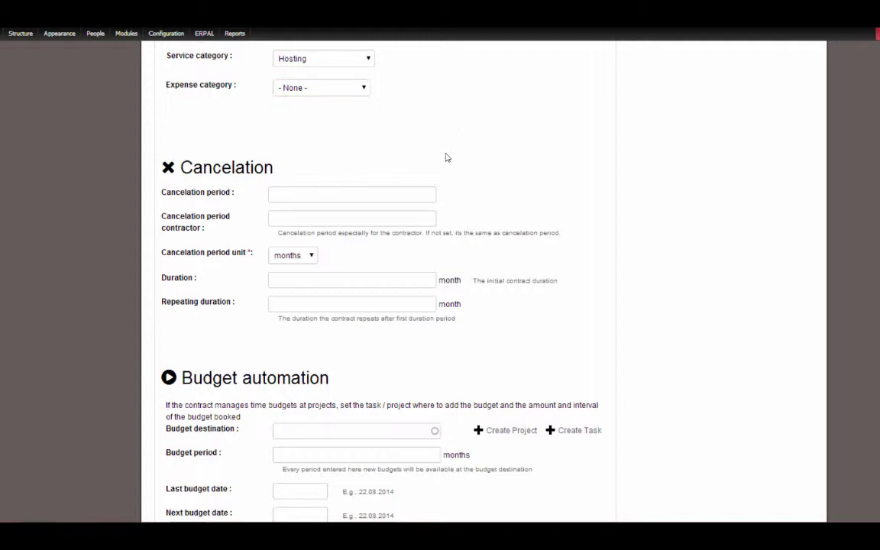
Enable the end date option for the contract period.
scroll(324, 136, down, 3)
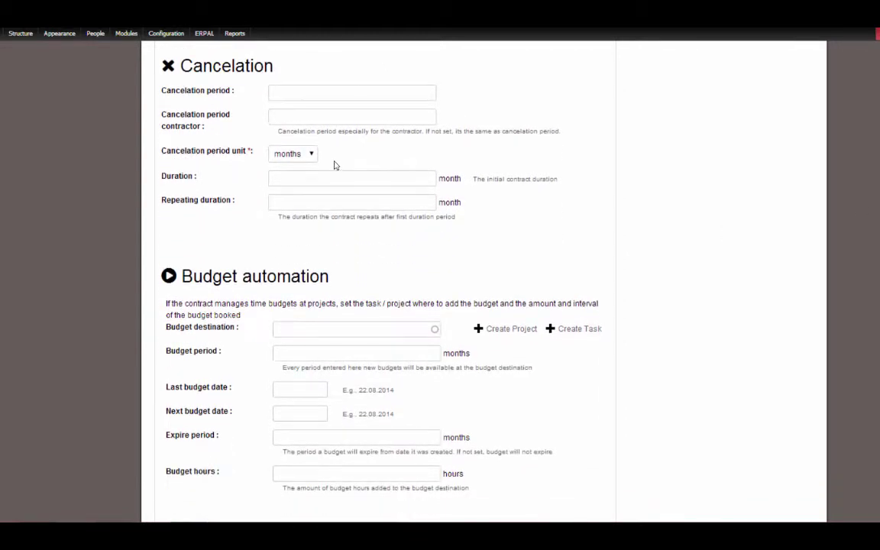
click(307, 94)
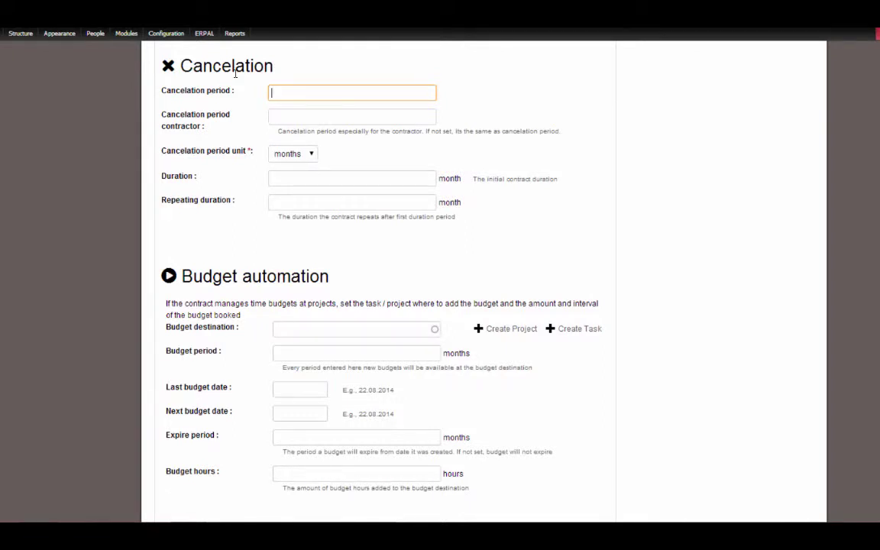
scroll(483, 223, up, 8)
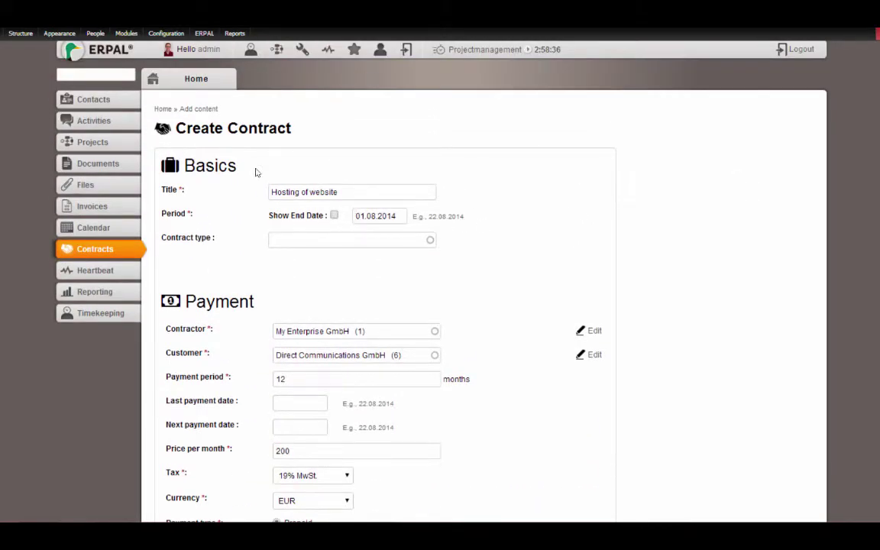
click(334, 215)
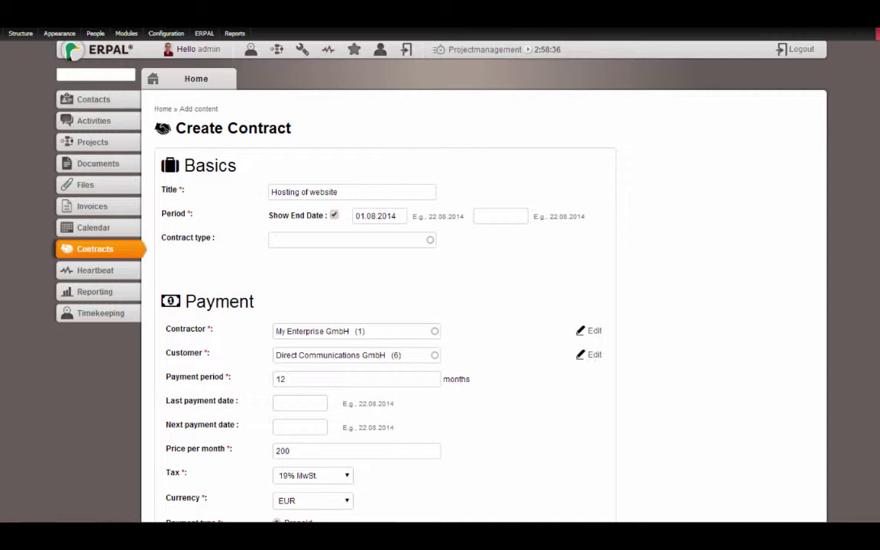
Set the contract's cancelation period to 2 months.
scroll(268, 176, down, 8)
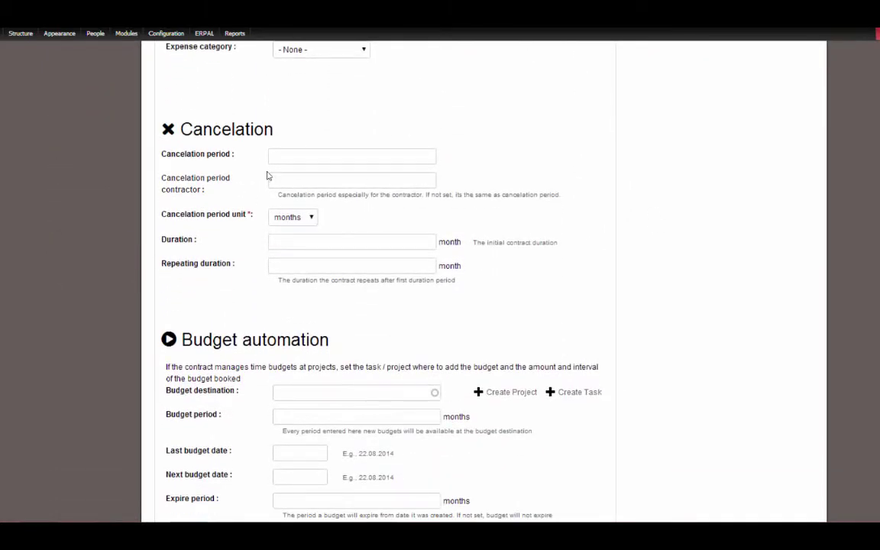
click(273, 156)
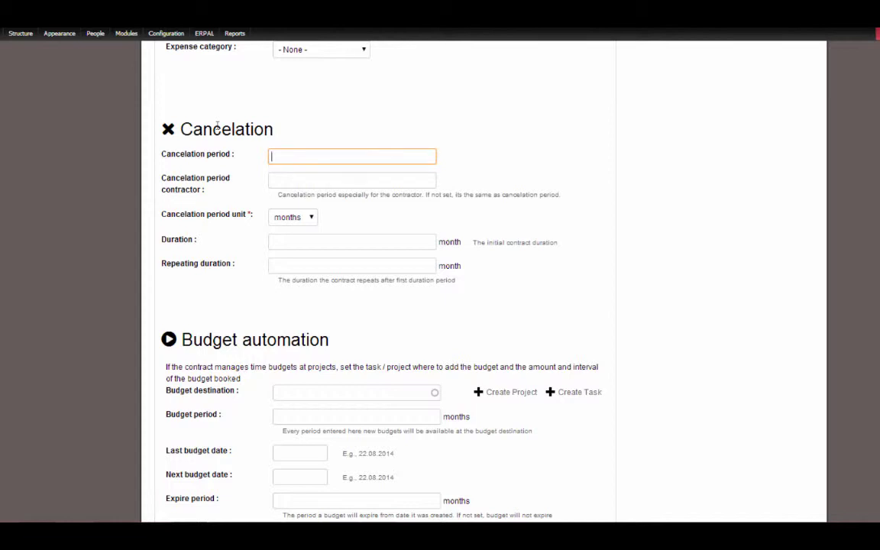
text(2)
key(Tab)
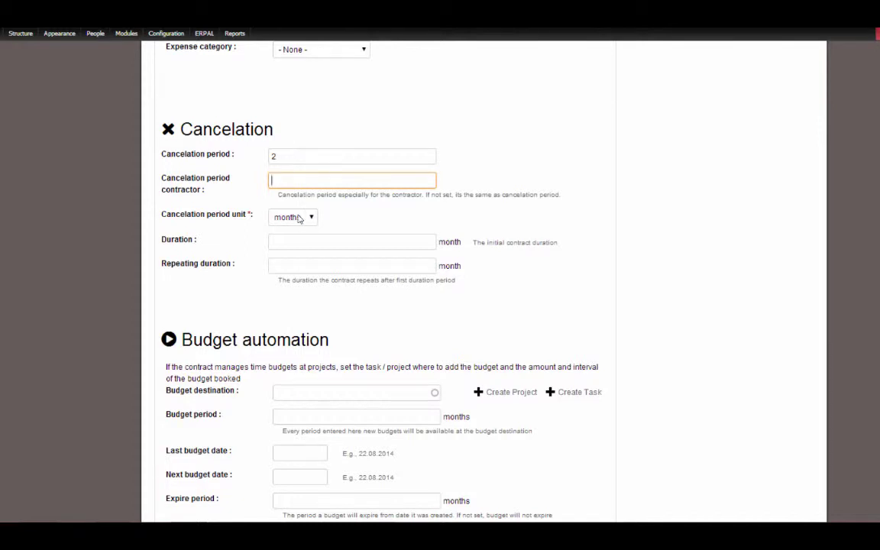
Set the initial contract duration to 12 months and the repeating duration to 6 months.
click(291, 241)
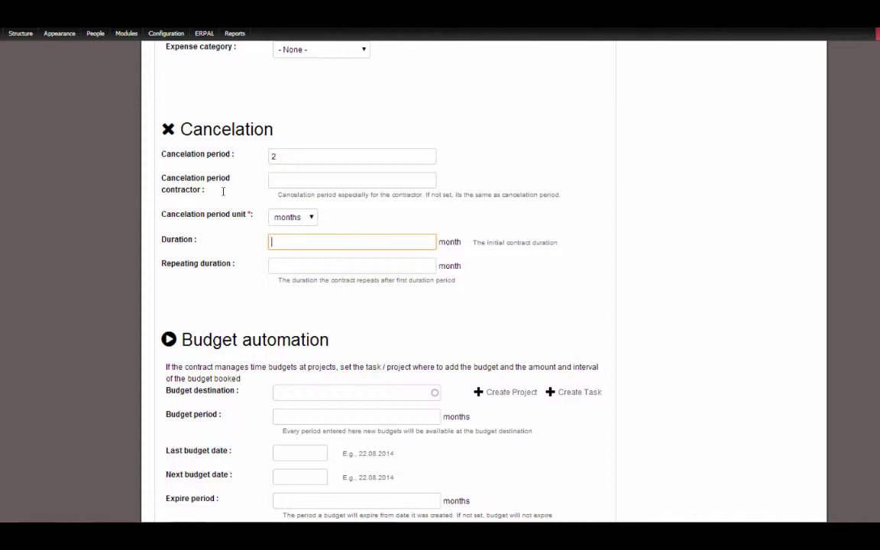
text(12)
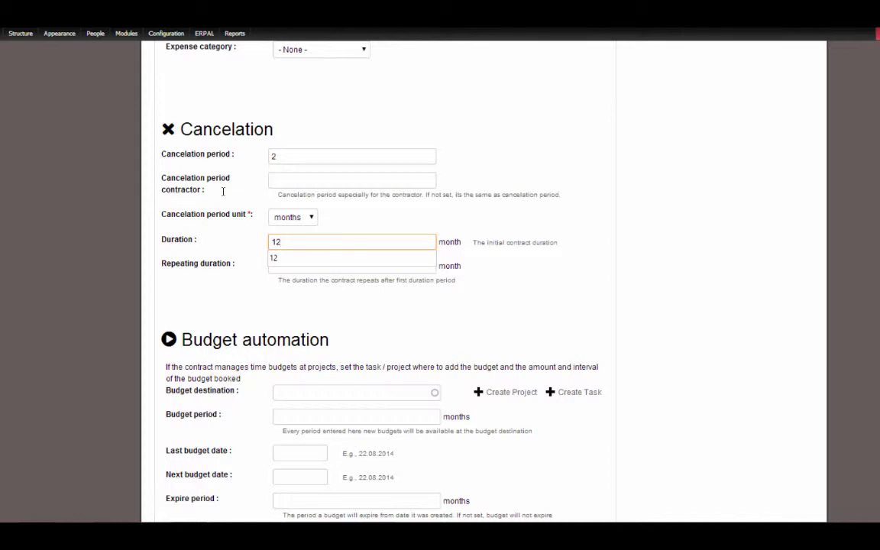
click(229, 266)
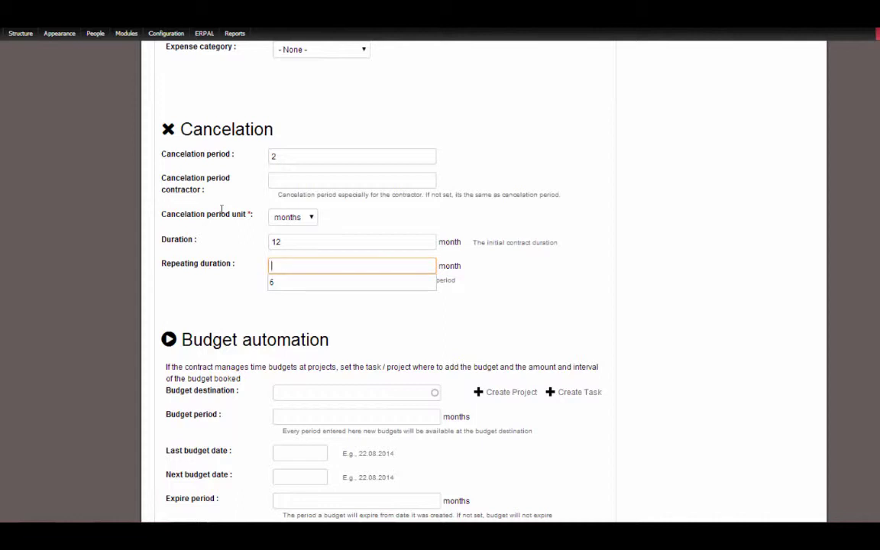
text(6)
click(662, 217)
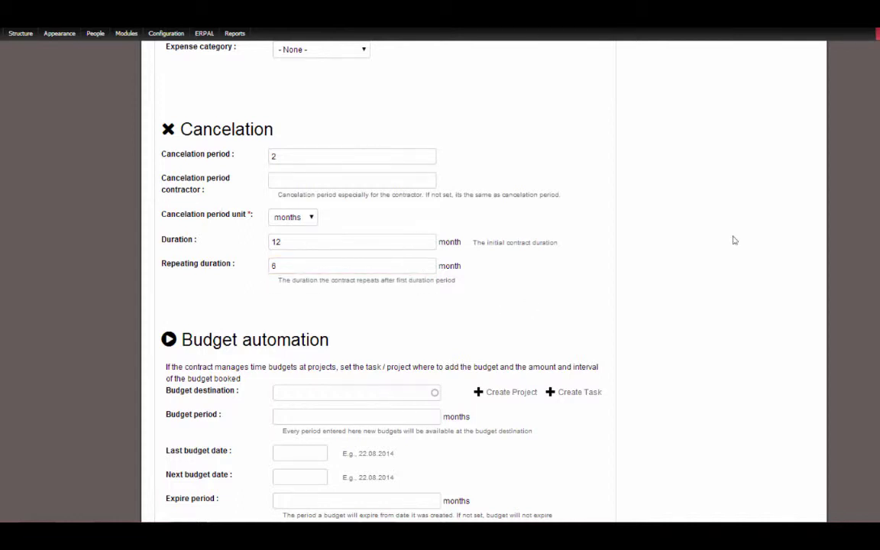
Set "Hosting Project for website" as the contract's budget destination for the budget automation.
scroll(662, 217, down, 2)
scroll(740, 221, down, 3)
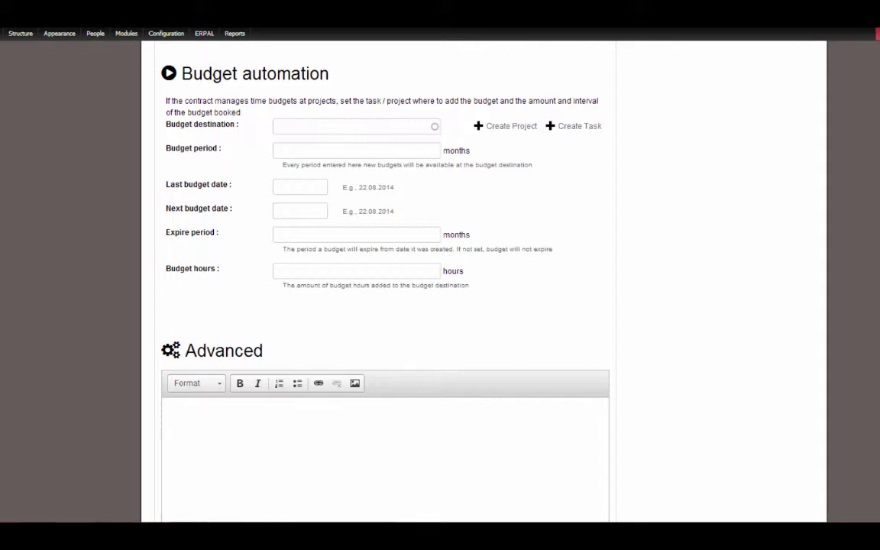
scroll(379, 283, up, 7)
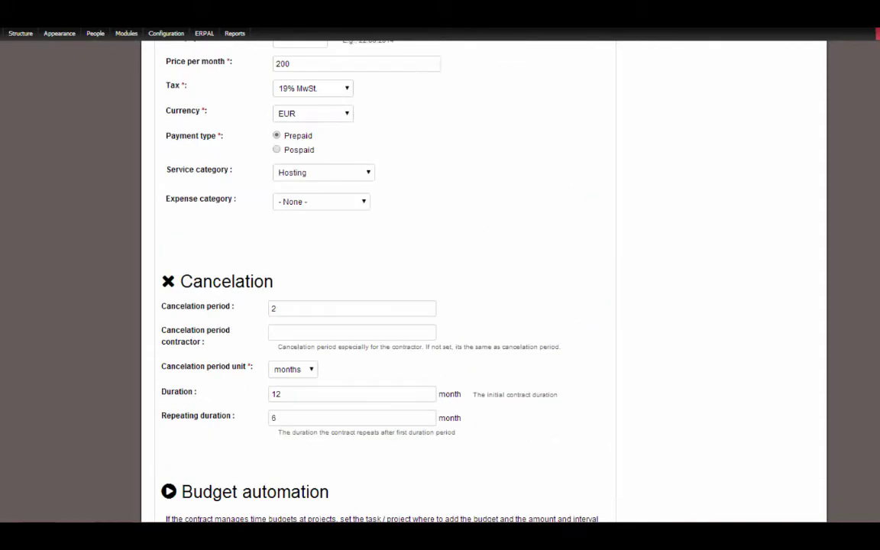
scroll(379, 282, up, 3)
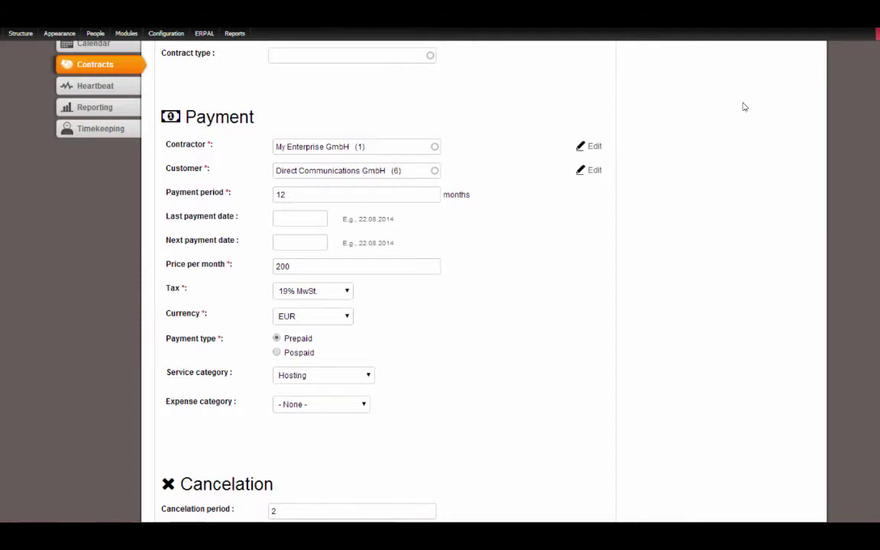
scroll(743, 104, down, 10)
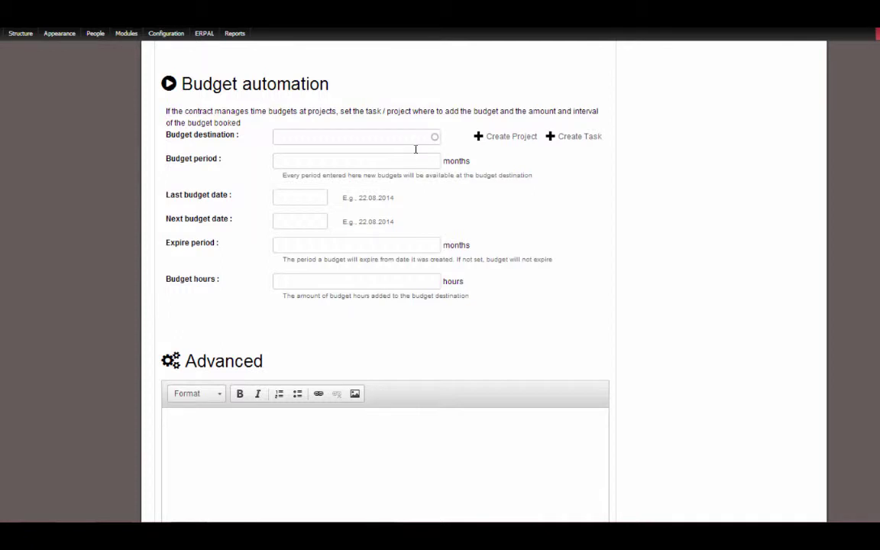
click(374, 137)
text(hosting)
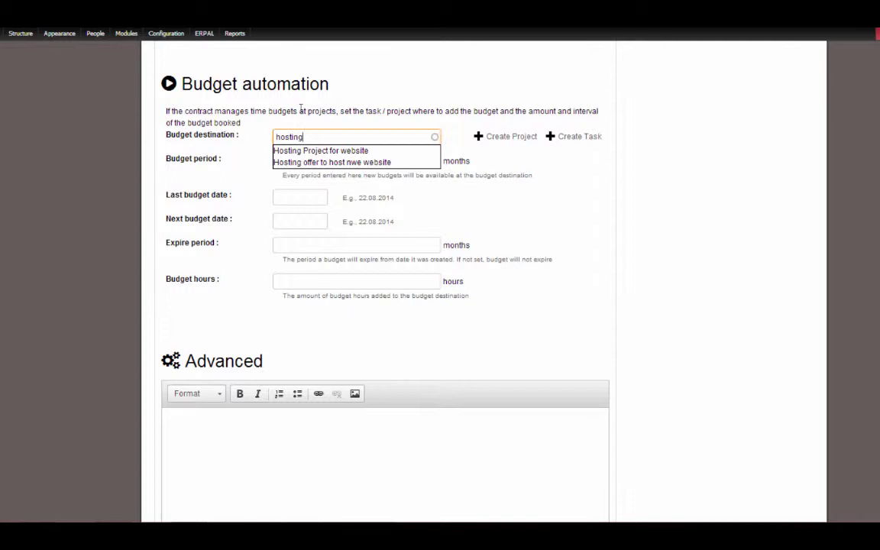
click(320, 151)
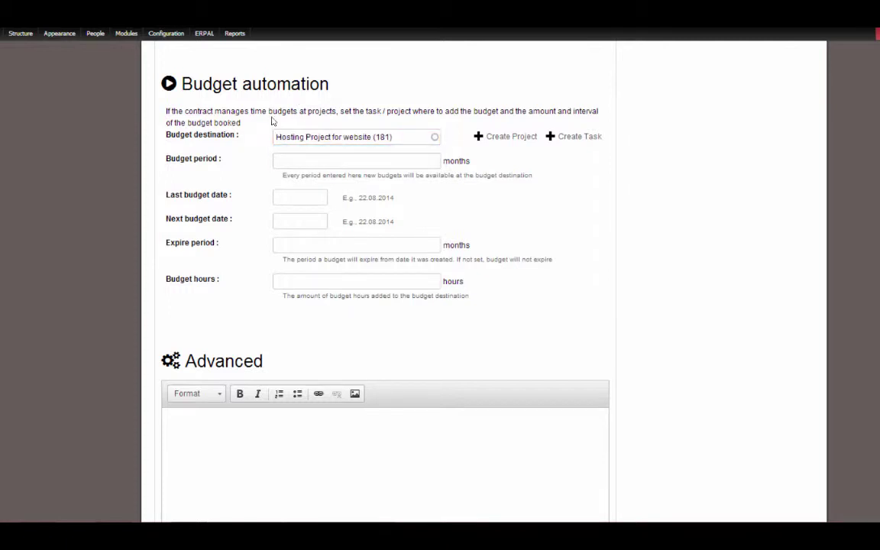
Change the contract's budget destination to "Hosting offer to host nwe website".
drag(403, 138, 218, 140)
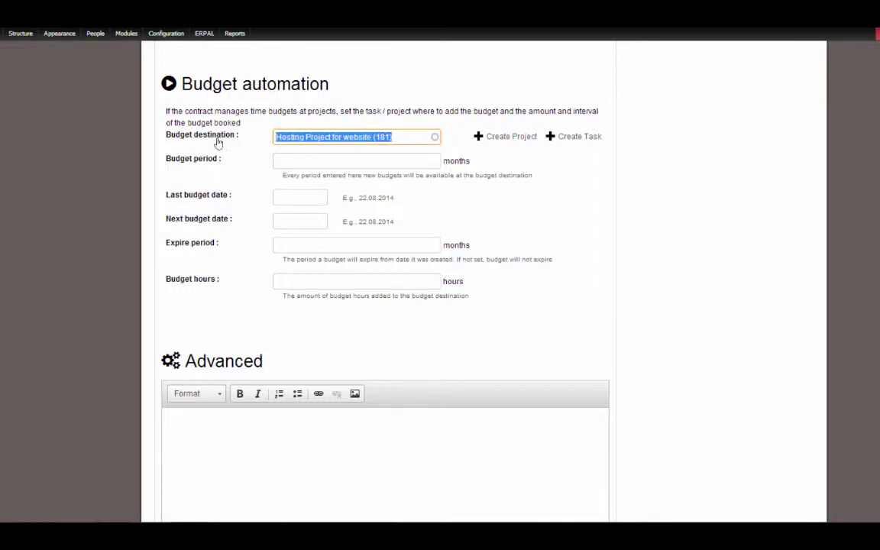
text(Ho)
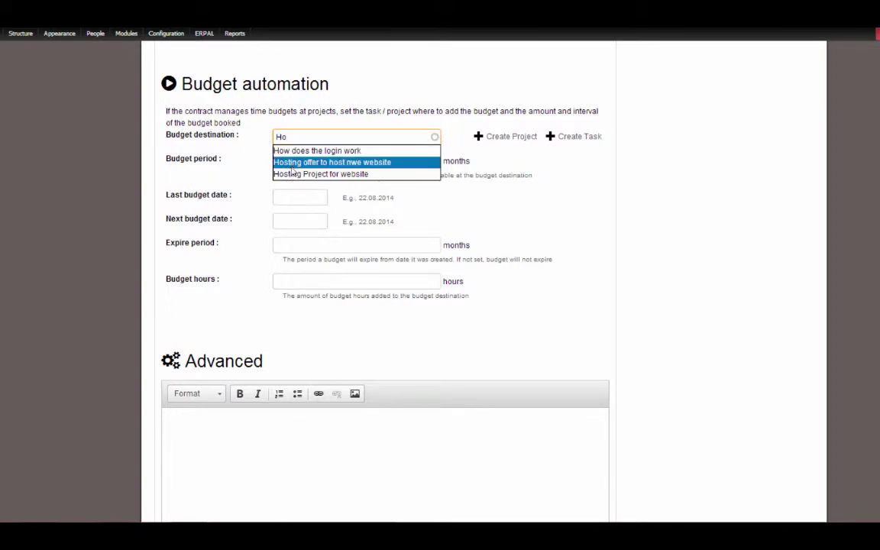
click(313, 162)
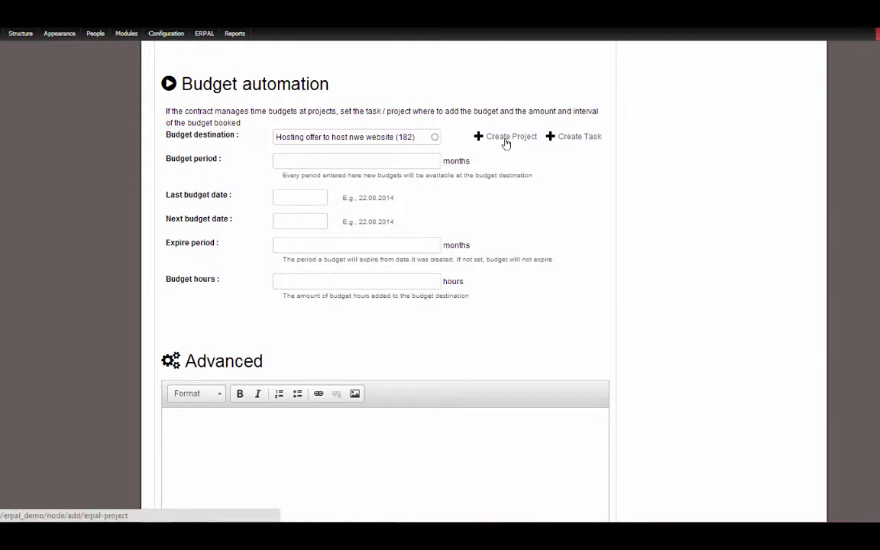
click(570, 143)
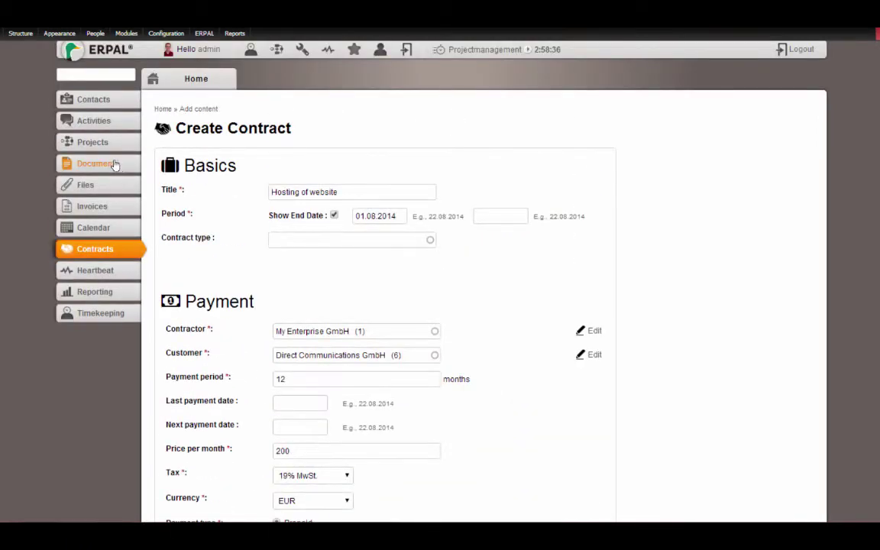
Filter the list of all projects by "hosting" and open "Hosting Project for website".
click(86, 142)
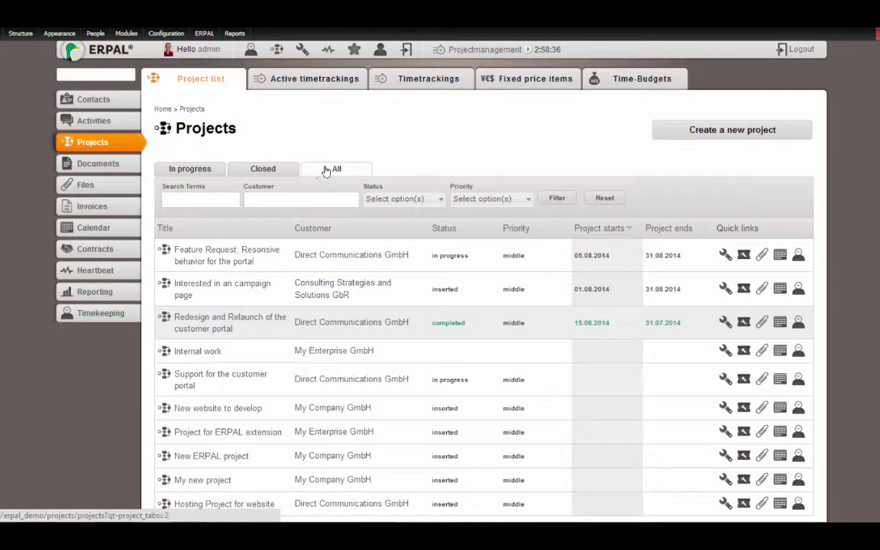
click(187, 198)
text(hosting)
key(Return)
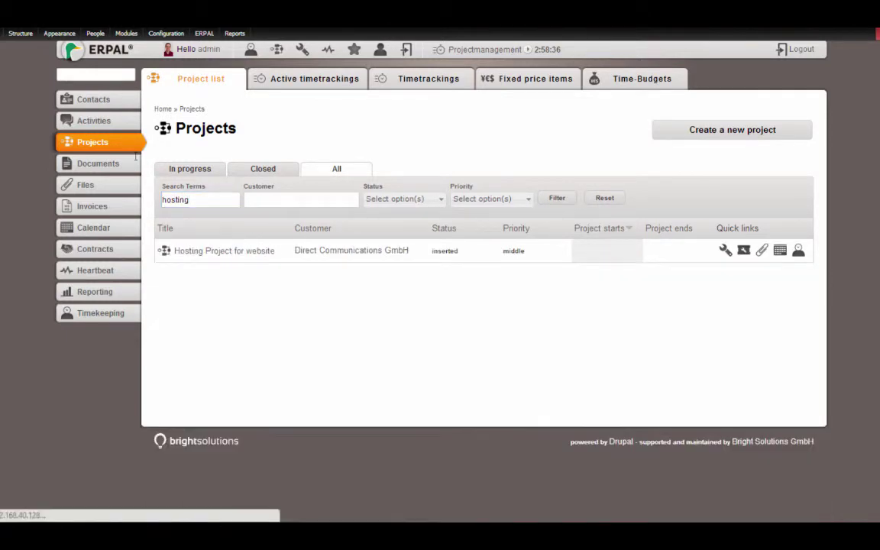
click(200, 250)
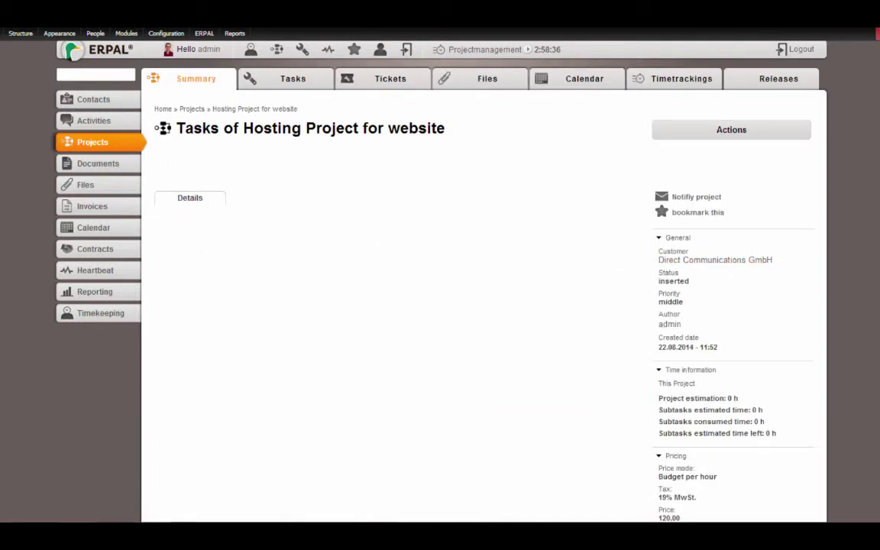
Examine the hosting project's price mode and its budgets.
scroll(600, 237, down, 1)
scroll(745, 241, down, 1)
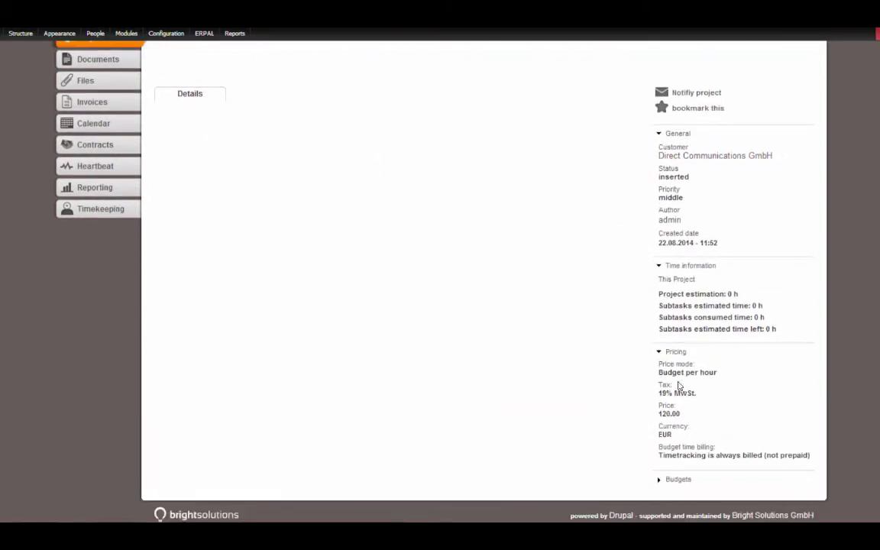
drag(659, 373, 719, 374)
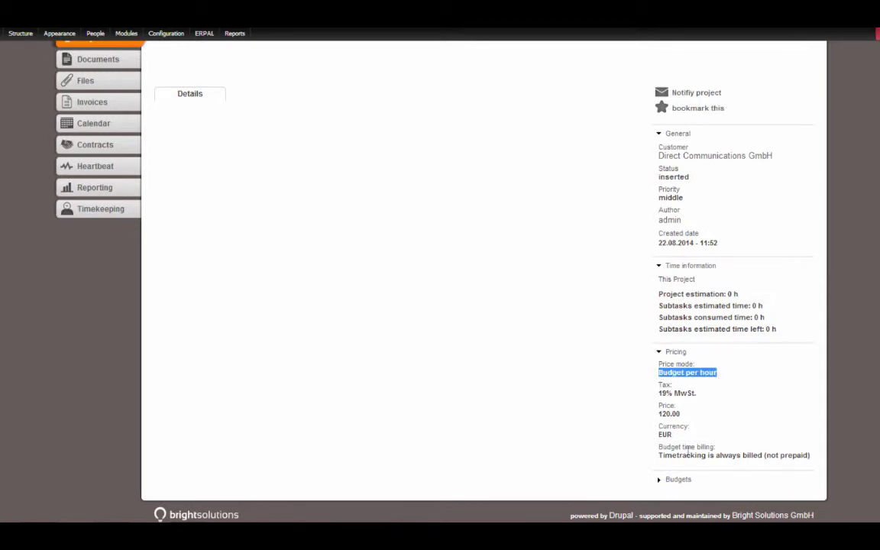
click(679, 481)
scroll(534, 383, down, 2)
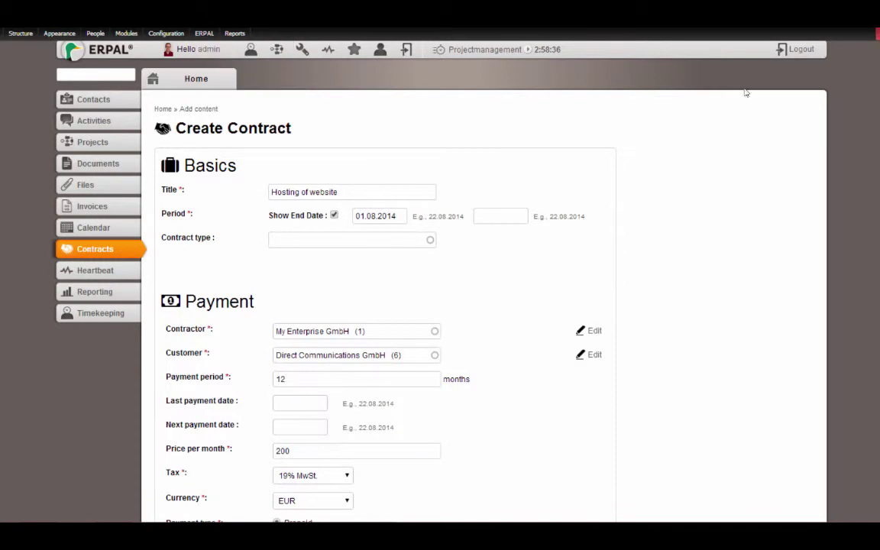
Return to the contract form and set the budget destination to "Hosting Project for website".
scroll(481, 283, down, 5)
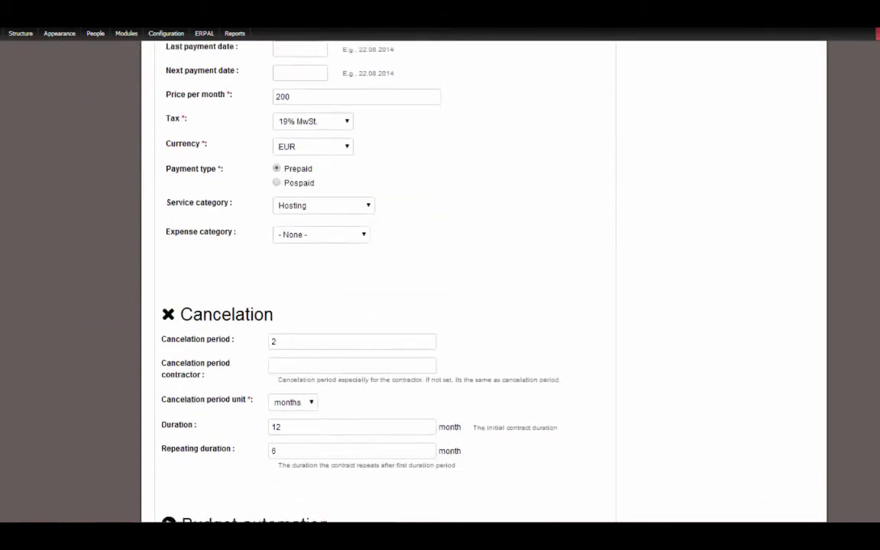
scroll(482, 282, down, 4)
drag(416, 284, 262, 287)
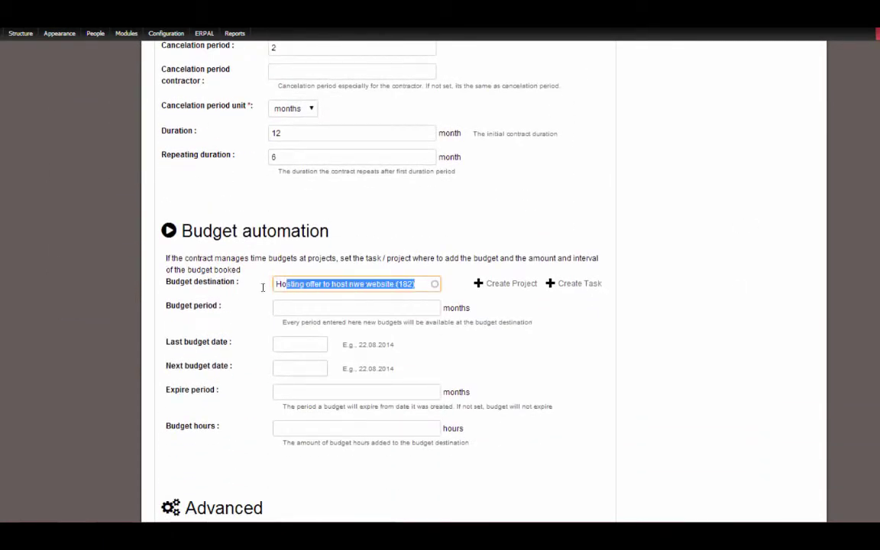
key(BackSpace)
text(st)
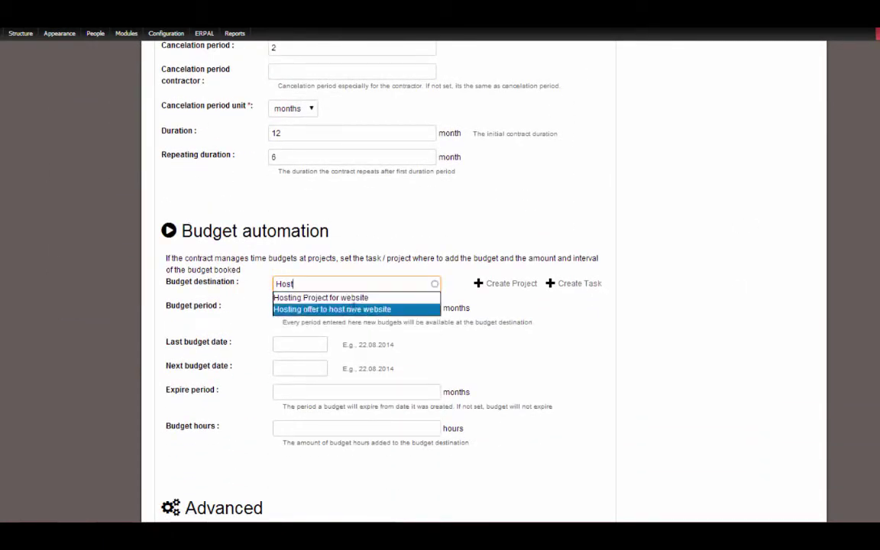
key(Up)
key(Return)
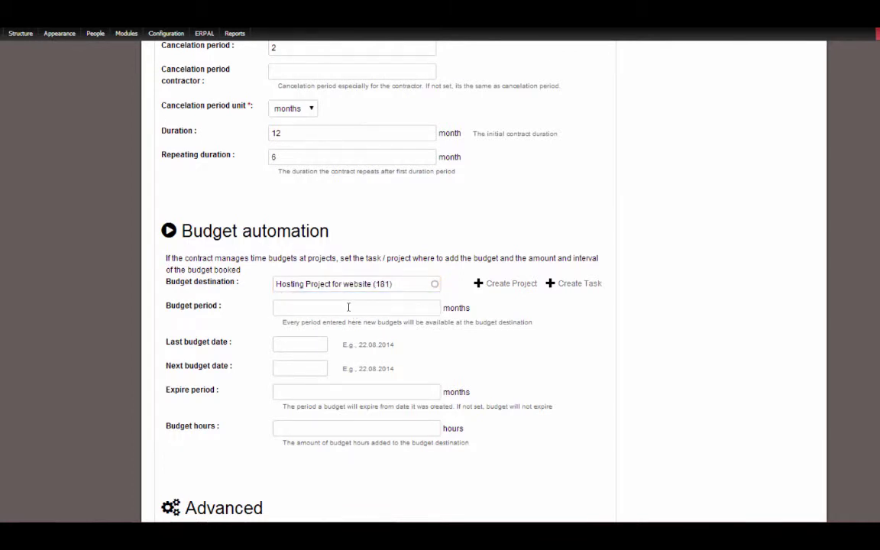
Set the contract's budget period to 1 month and its budget expire period to 1 month.
click(348, 307)
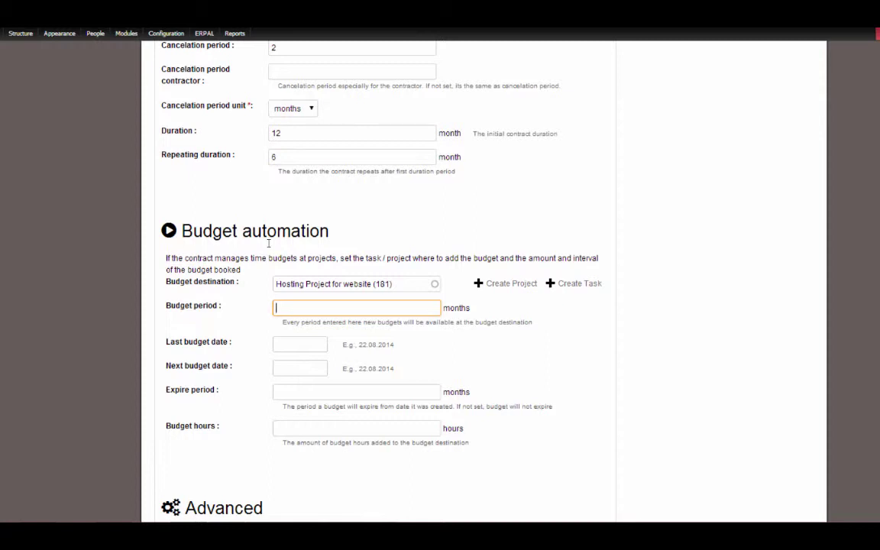
text(1)
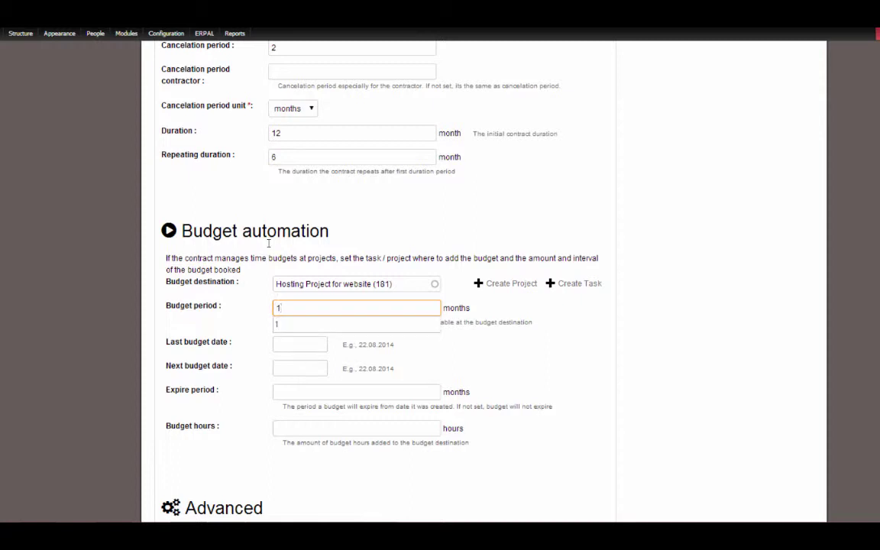
click(367, 244)
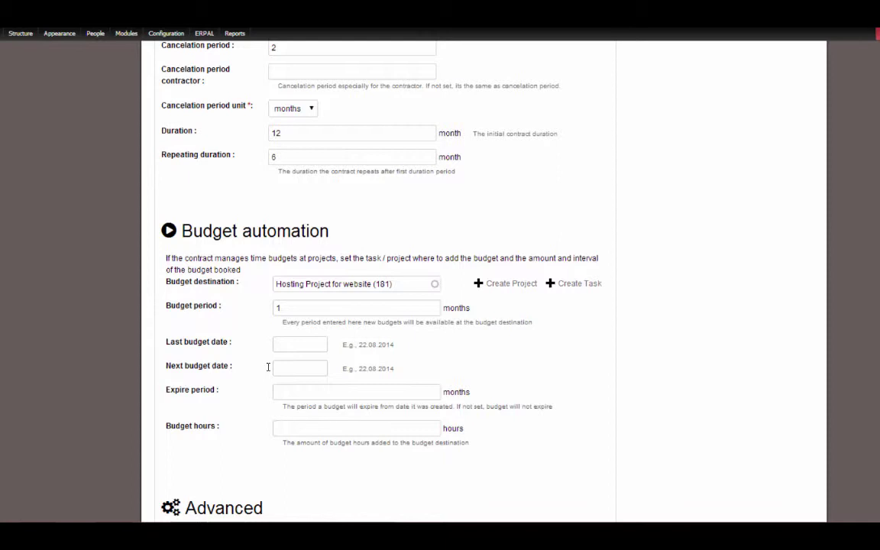
key(Tab)
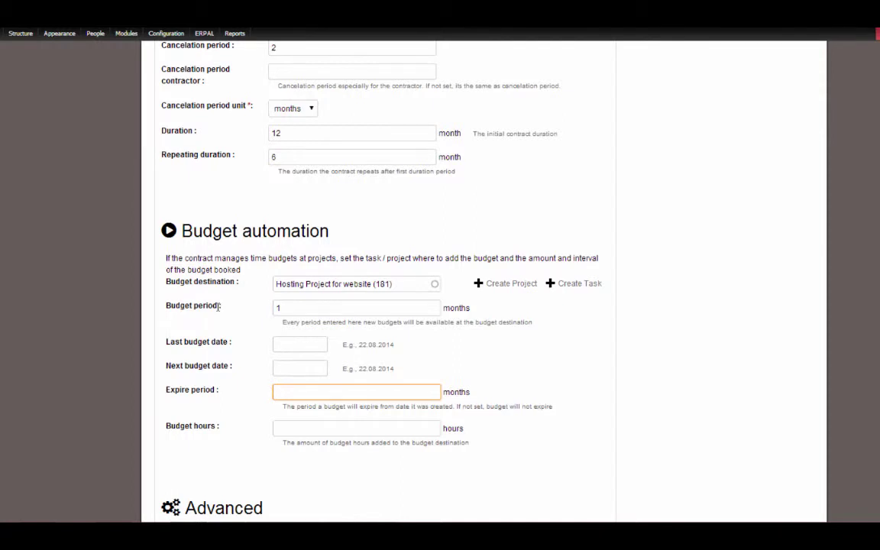
text(1)
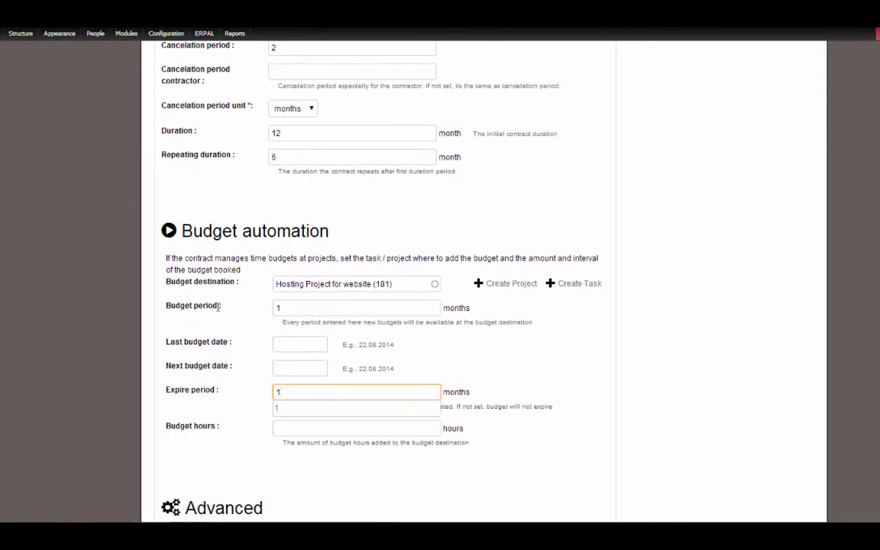
click(266, 391)
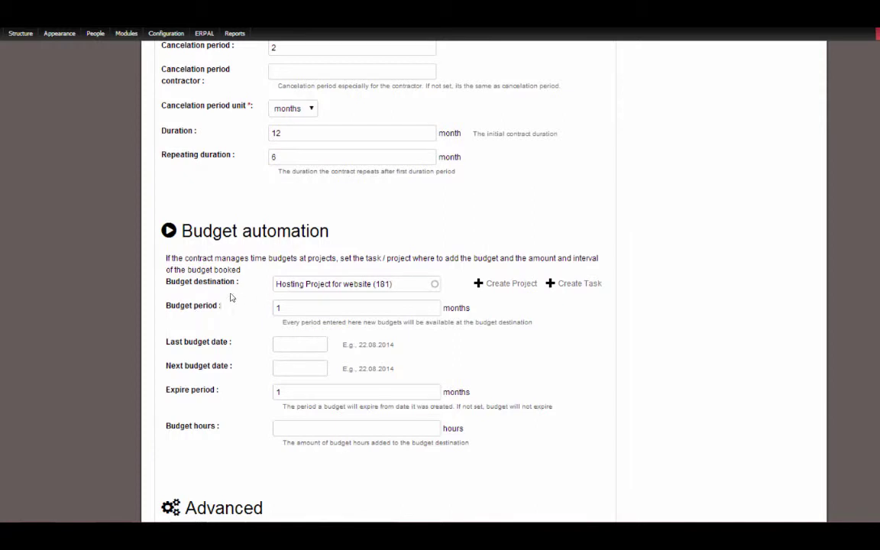
Try a budget expire period of 2 months and restore it to 1 month.
click(283, 392)
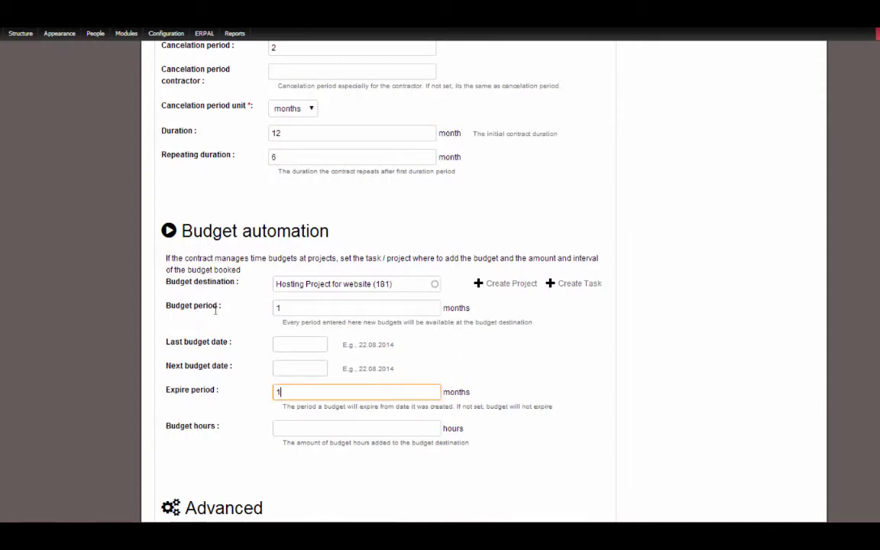
key(BackSpace)
text(2)
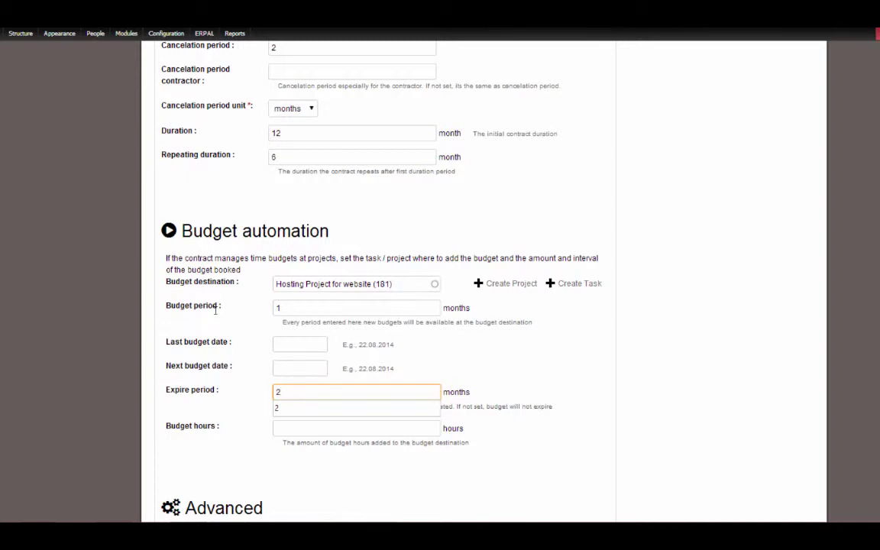
key(BackSpace)
text(1)
Set the contract's budget hours to 10.
click(273, 454)
click(276, 429)
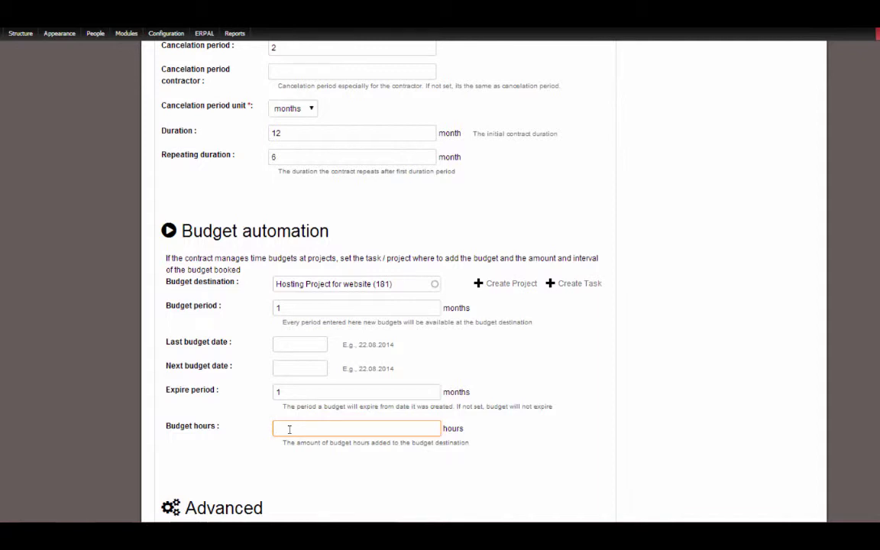
text(10)
Review the contract's advanced and file settings, and try to save the contract.
scroll(465, 388, down, 3)
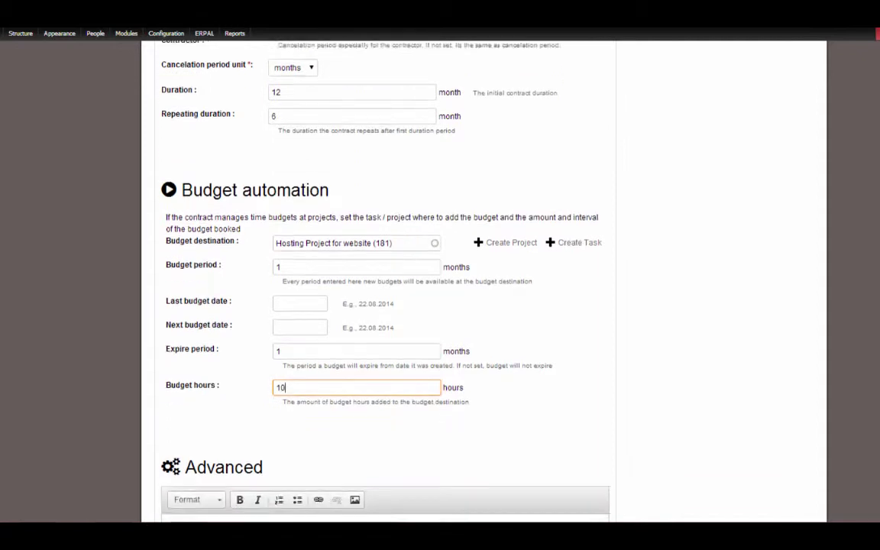
scroll(383, 293, down, 5)
scroll(383, 293, up, 3)
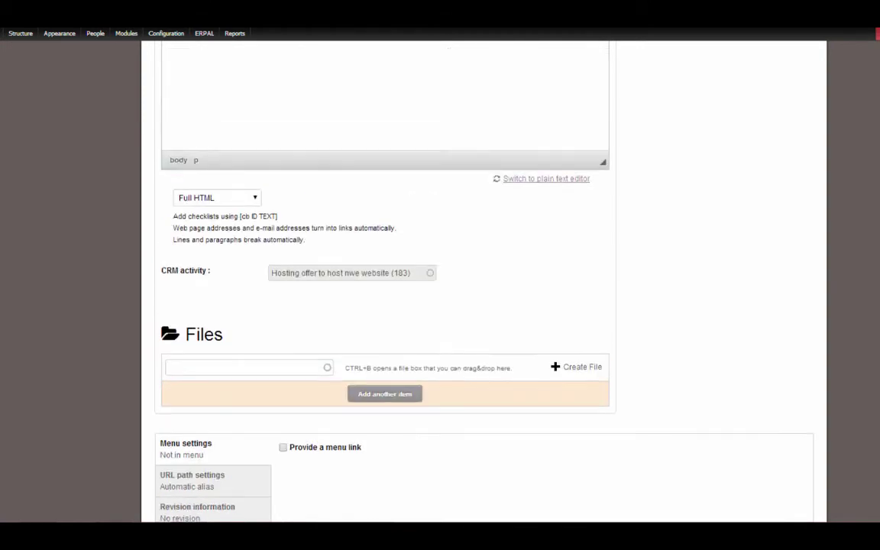
click(295, 231)
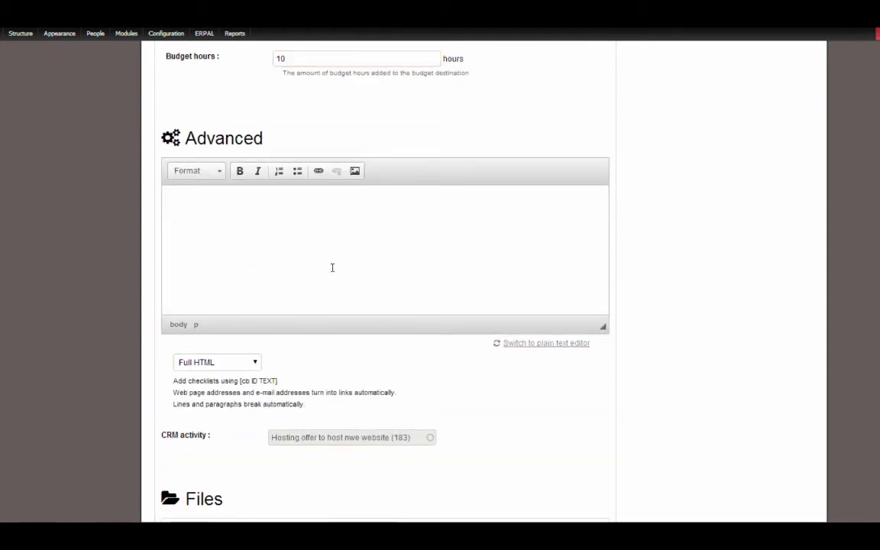
scroll(802, 369, down, 3)
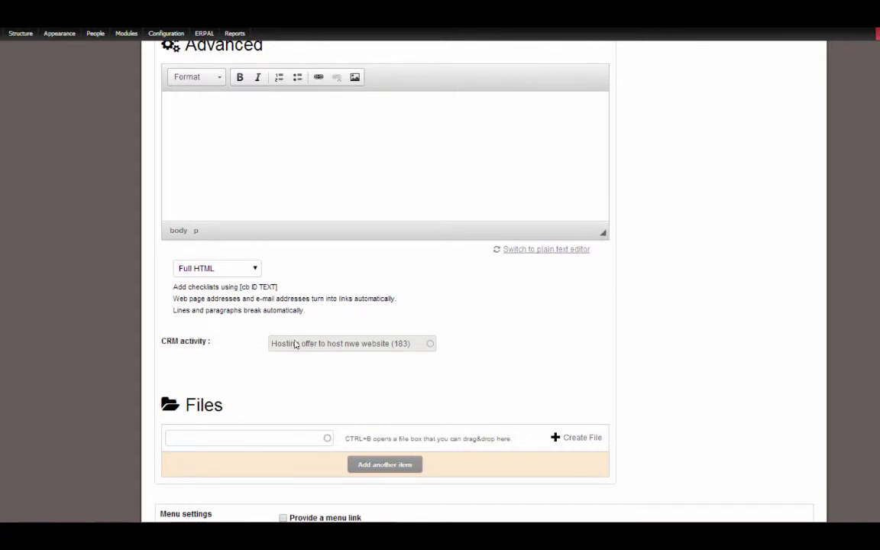
scroll(309, 151, down, 5)
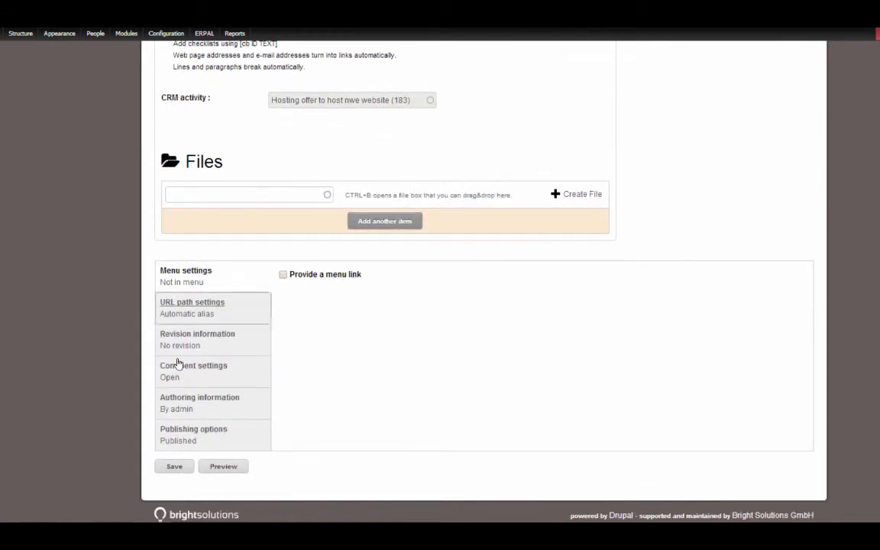
click(174, 468)
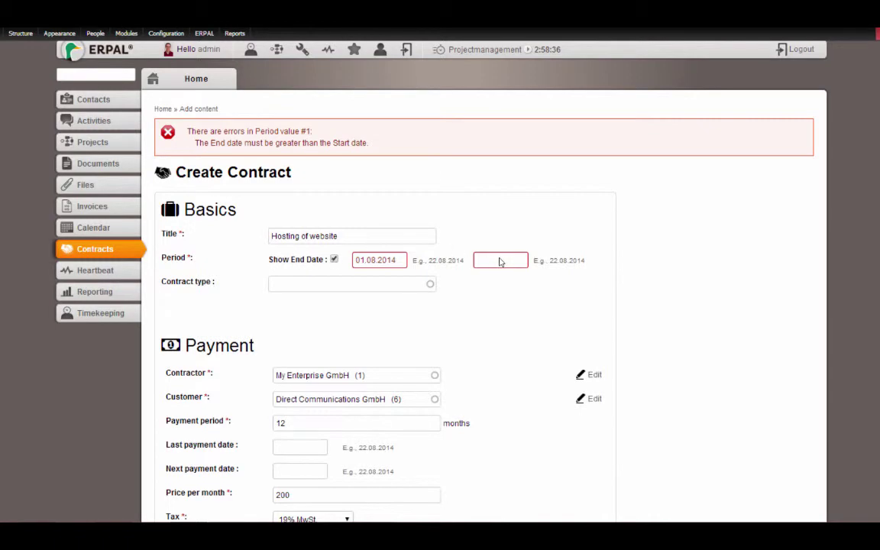
Disable the end date option for the contract period and save the contract.
click(334, 259)
scroll(156, 472, down, 15)
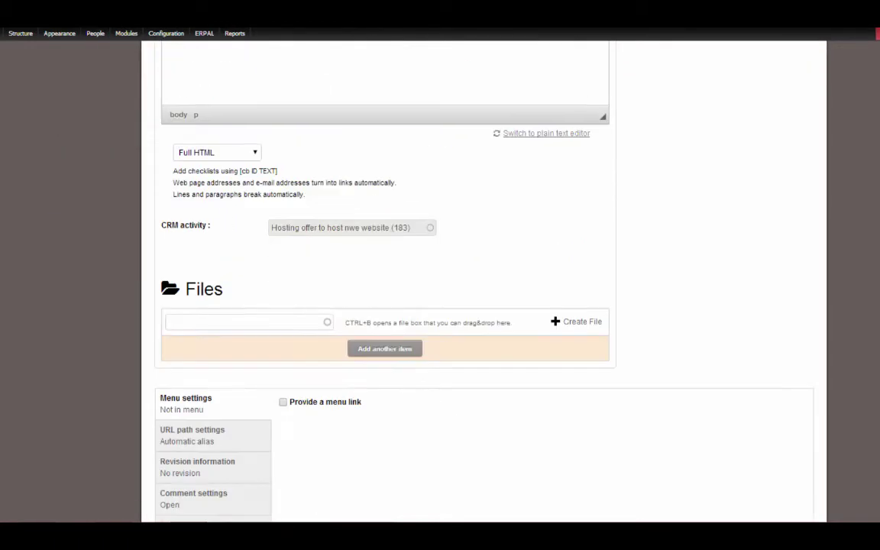
click(157, 469)
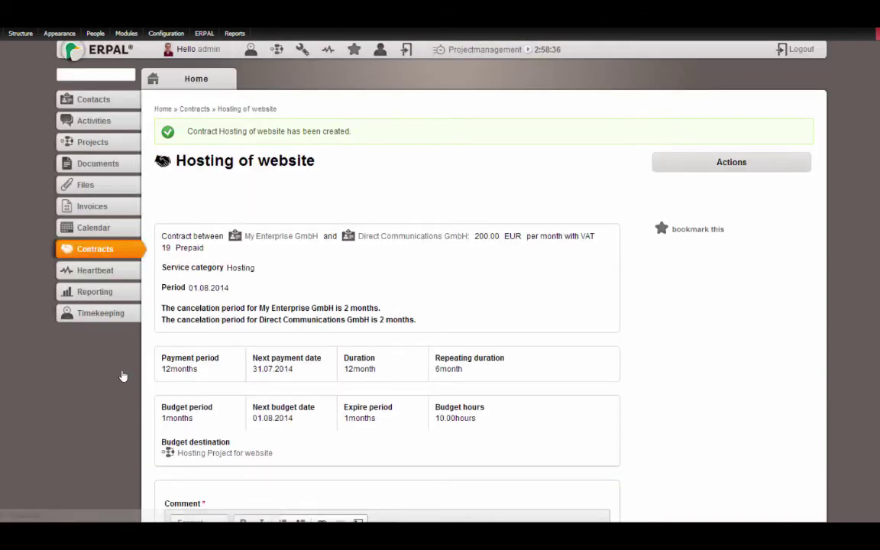
Review the payment and budget details of the saved "Hosting of website" contract.
scroll(738, 185, down, 2)
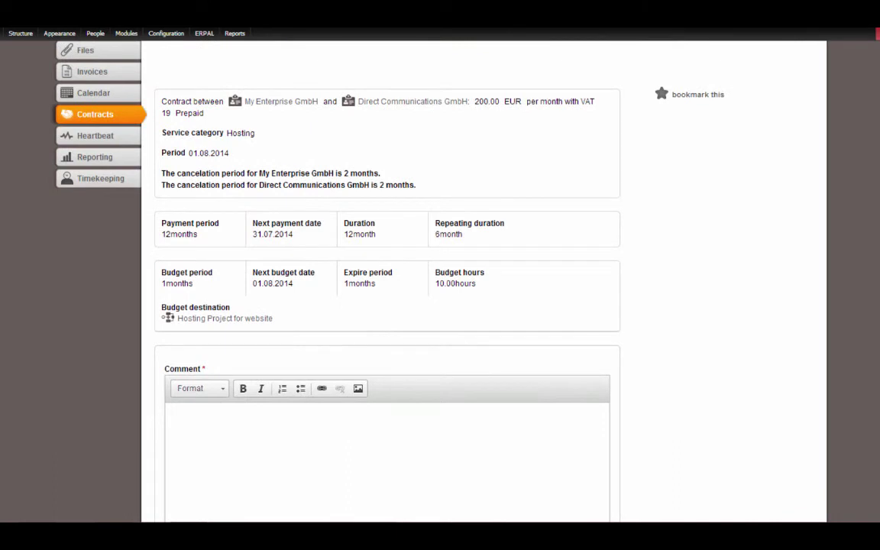
scroll(745, 100, up, 1)
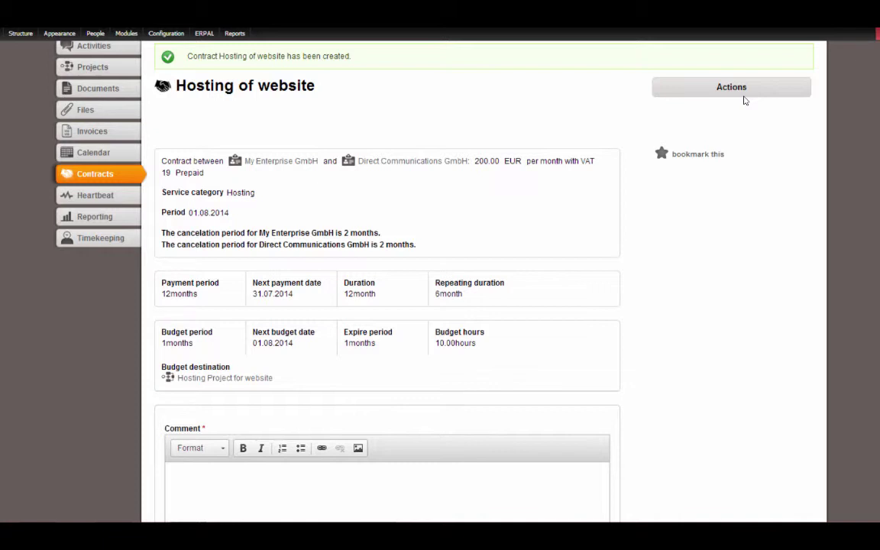
mouse_move(2, 134)
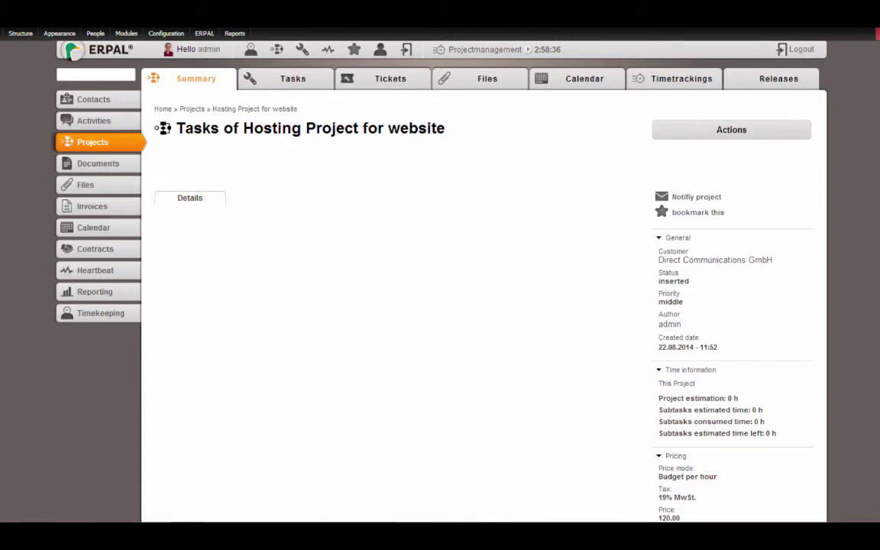
Examine the budgets booked on the summary of "Hosting Project for website".
scroll(739, 190, down, 2)
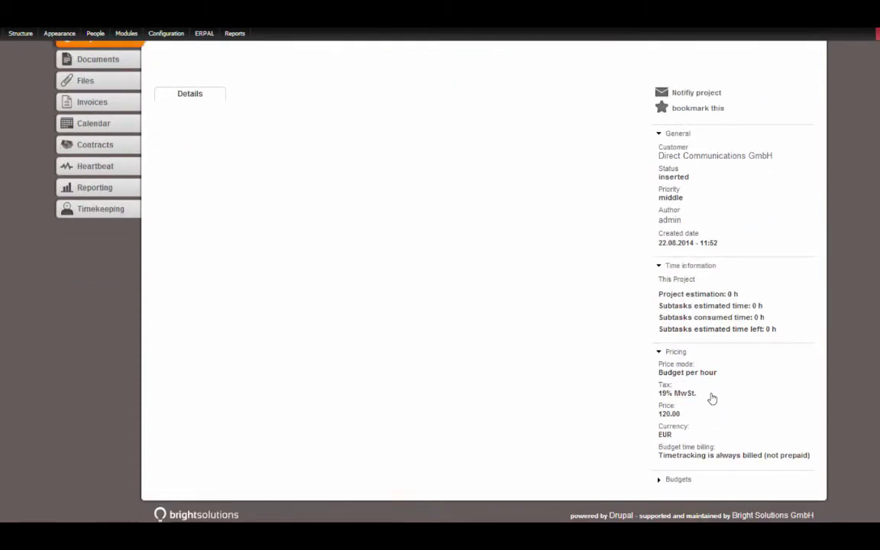
click(688, 480)
scroll(746, 327, down, 2)
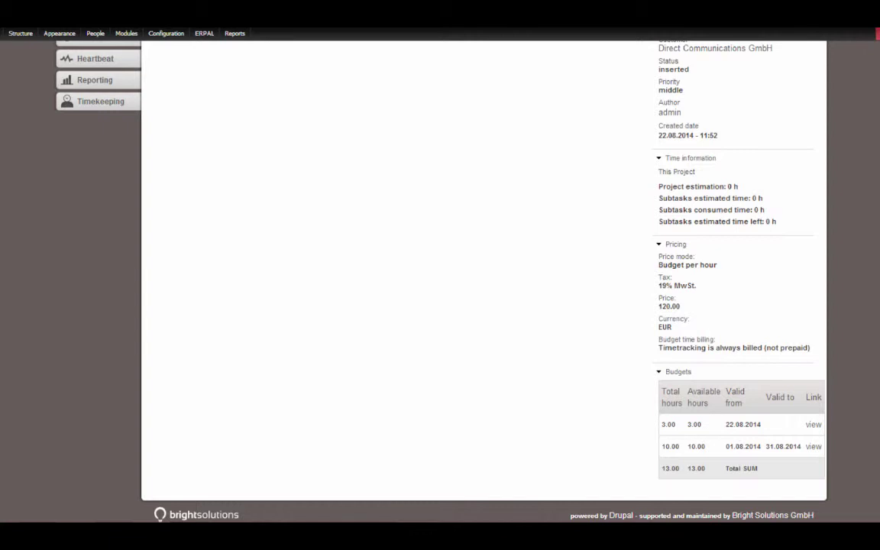
scroll(397, 268, up, 5)
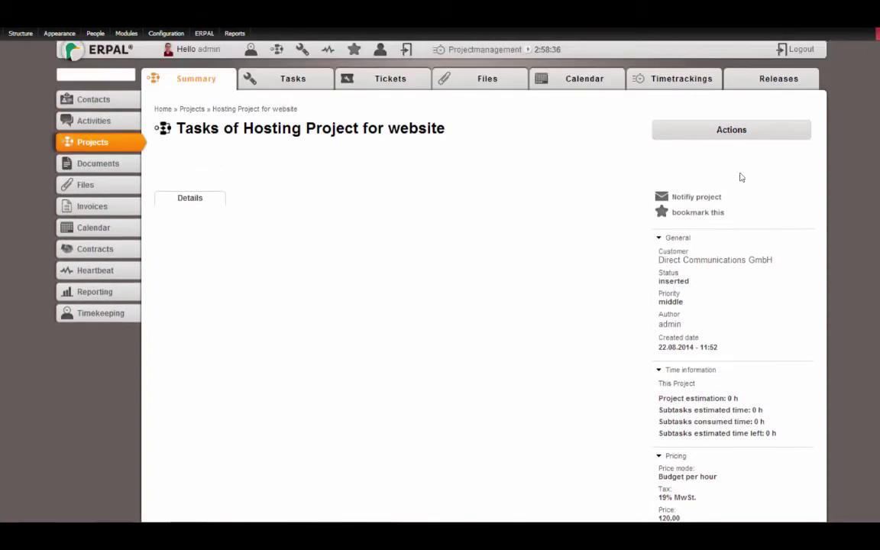
Open the invoice billables and inspect the quantity, single price and total of the hosting contract payment.
click(87, 214)
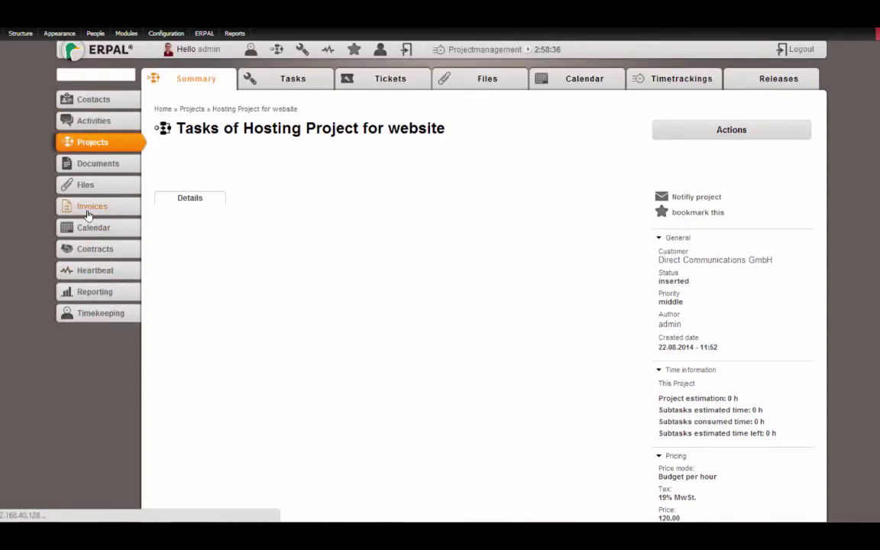
click(292, 79)
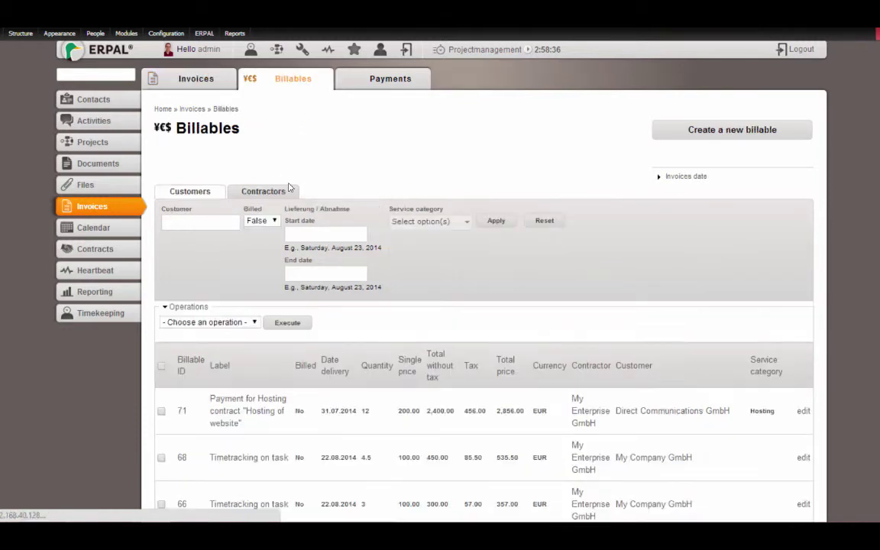
scroll(536, 324, down, 1)
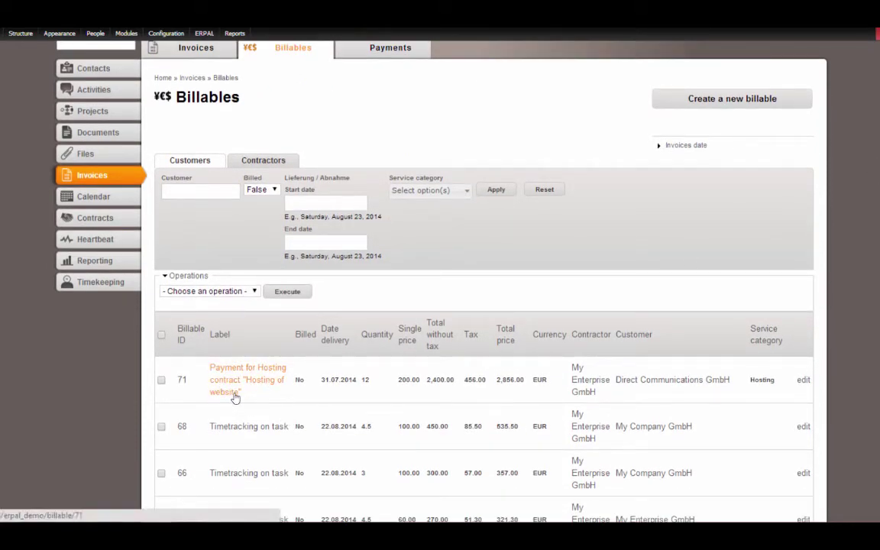
double_click(365, 380)
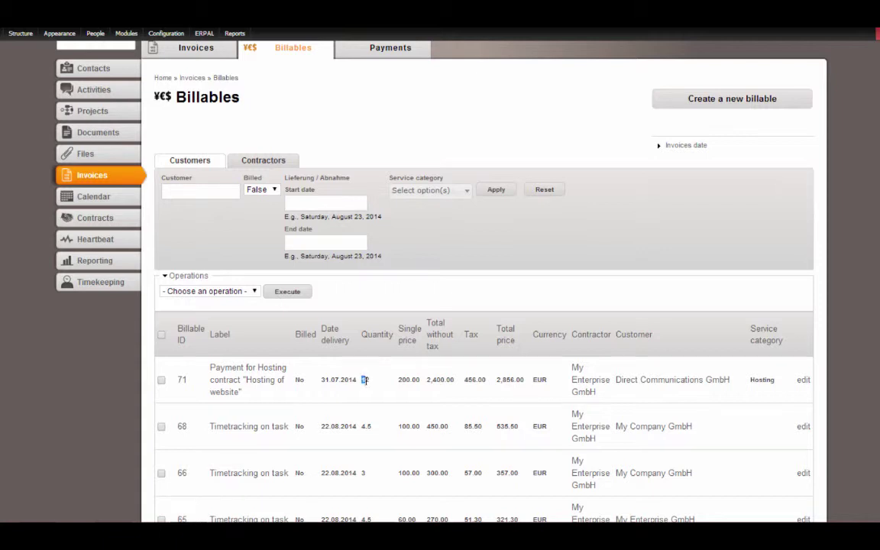
click(367, 380)
triple_click(409, 380)
triple_click(496, 380)
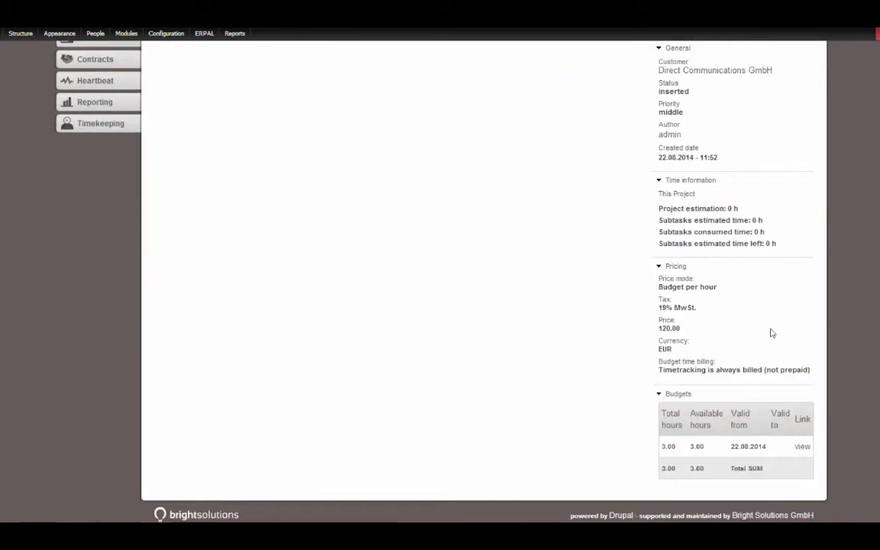
Create a task titled "Operateion and updates" in "Hosting Project for website" and save it.
scroll(772, 333, up, 3)
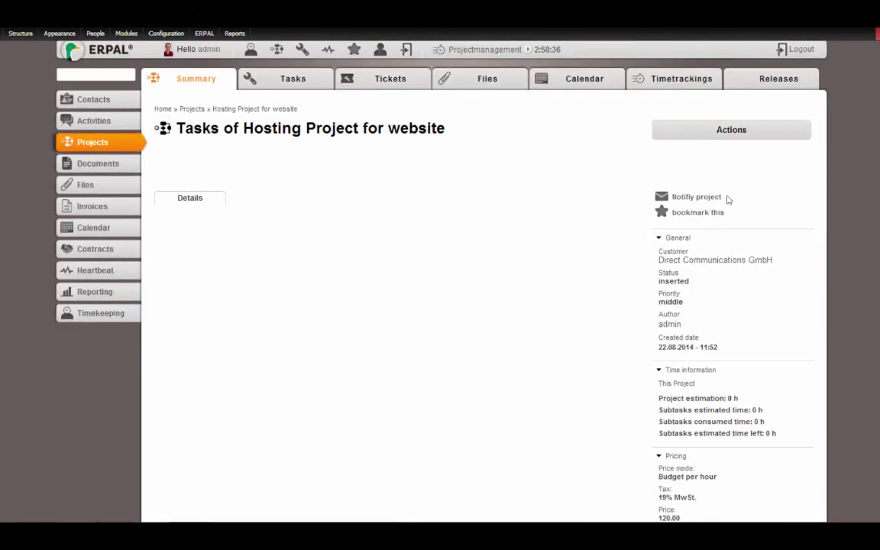
click(291, 77)
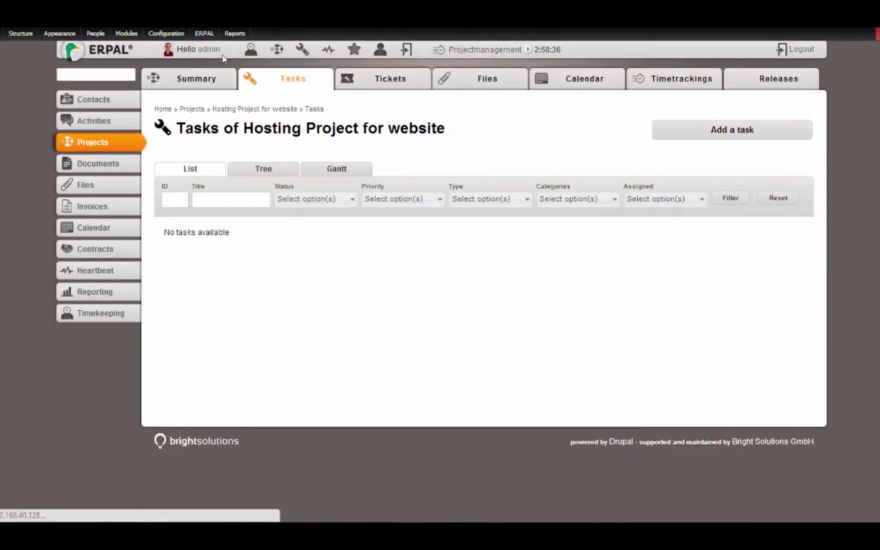
click(730, 130)
click(298, 198)
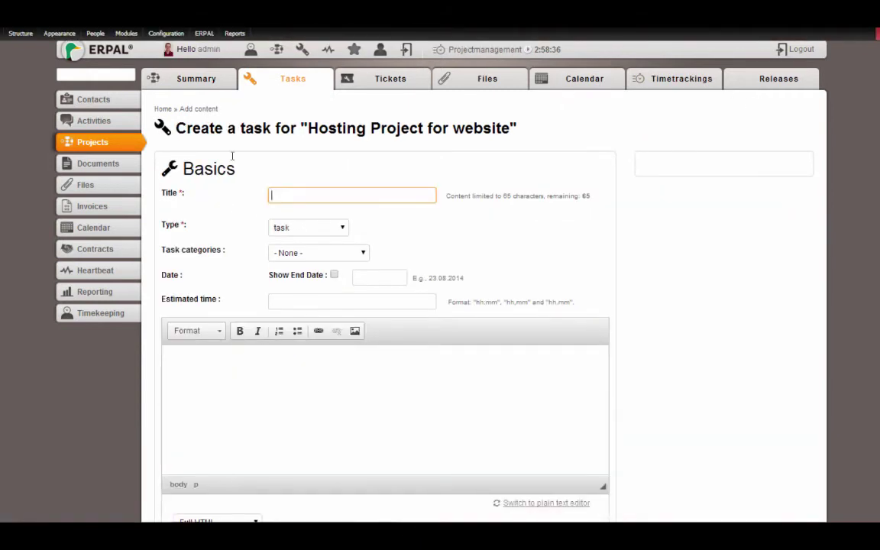
text(Operateion and updates)
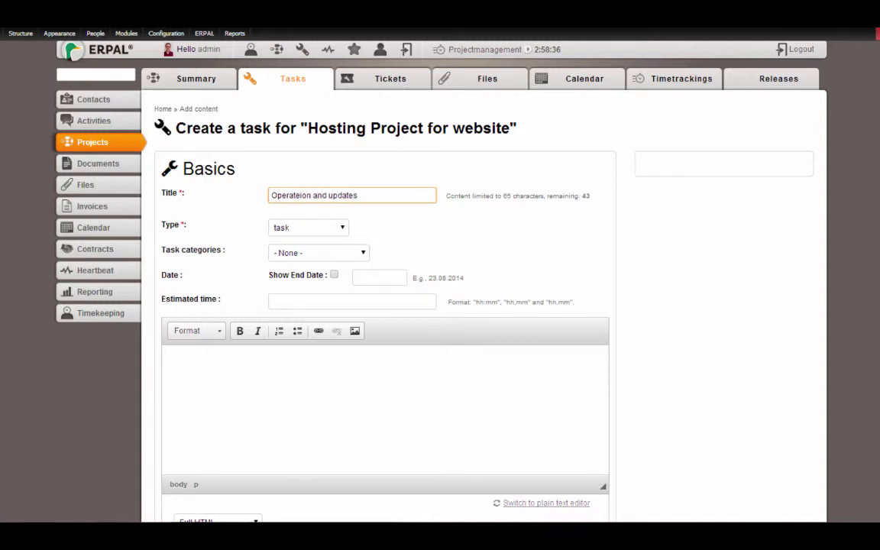
scroll(742, 151, down, 5)
scroll(489, 275, down, 7)
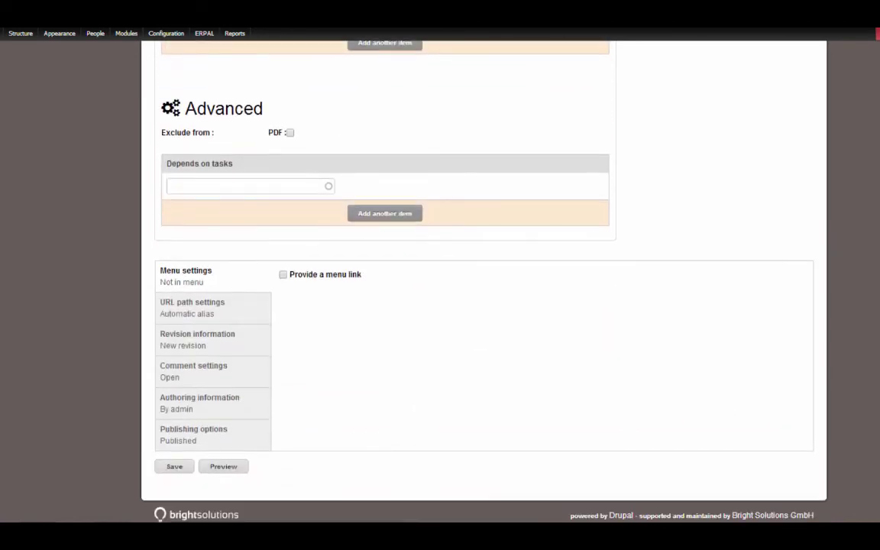
click(173, 467)
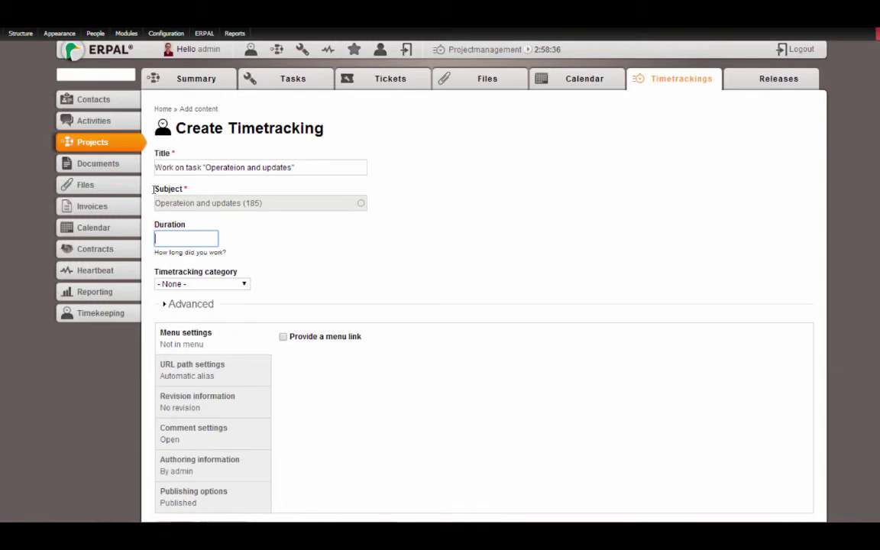
Record a time tracking entry with a duration of 5 on the "Operateion and updates" task and save it.
text(5)
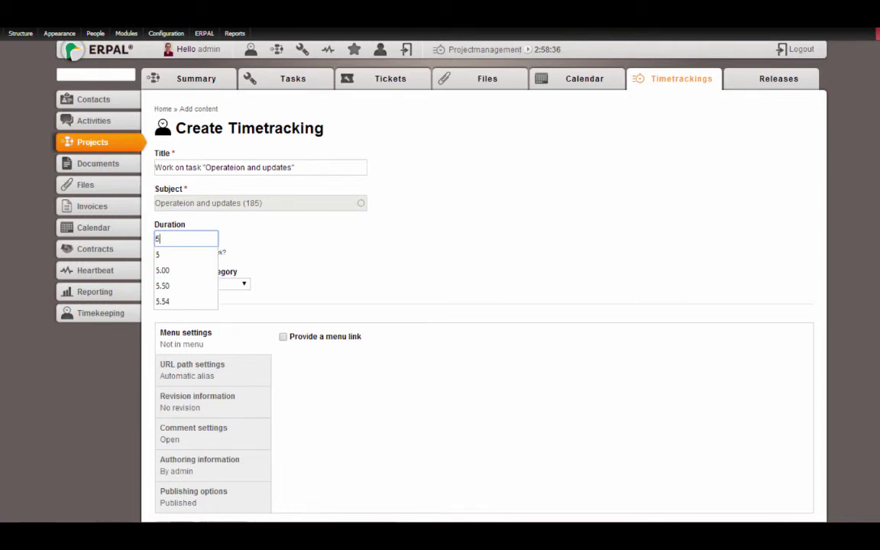
scroll(153, 189, down, 2)
key(Tab)
key(Tab)
key(Tab)
key(Tab)
key(Tab)
key(Tab)
key(Tab)
key(Tab)
key(Tab)
key(Tab)
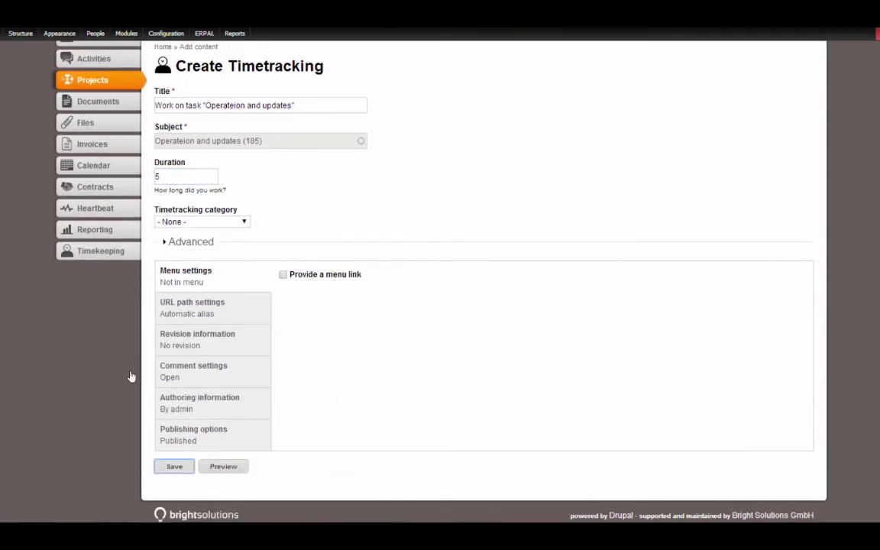
key(Return)
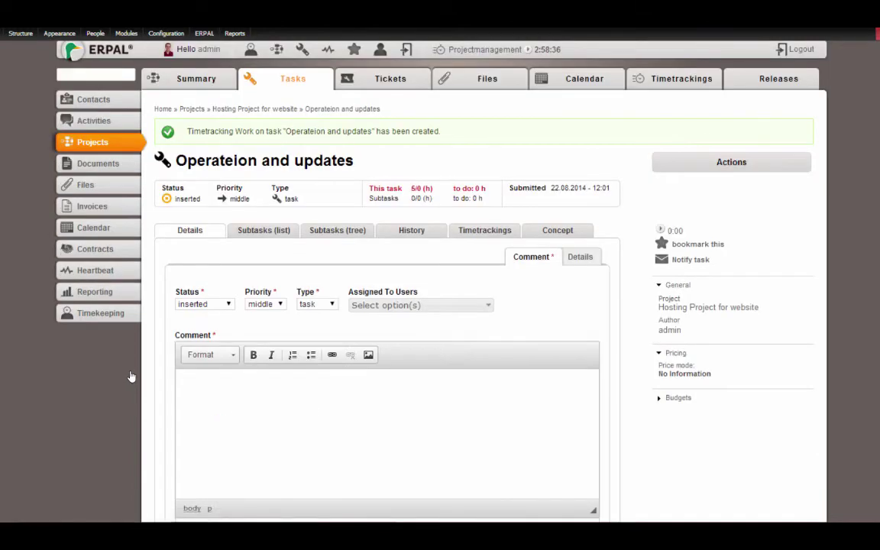
Check the available hours in the hosting project's budgets after the 5-hour time tracking.
click(183, 81)
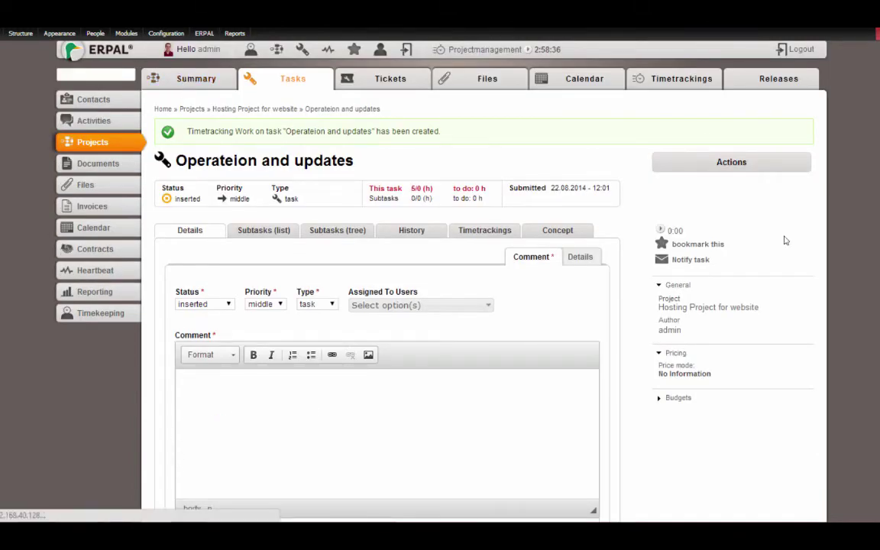
scroll(713, 429, down, 1)
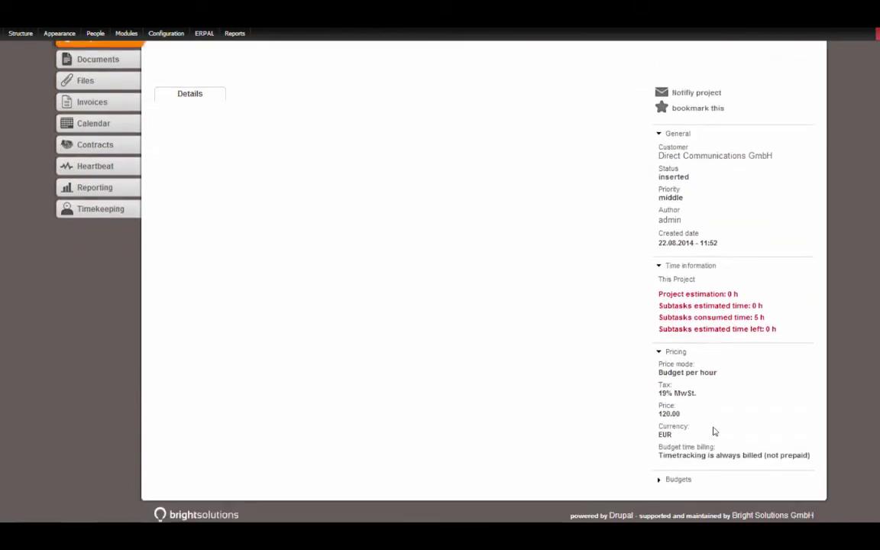
click(679, 479)
scroll(741, 289, down, 2)
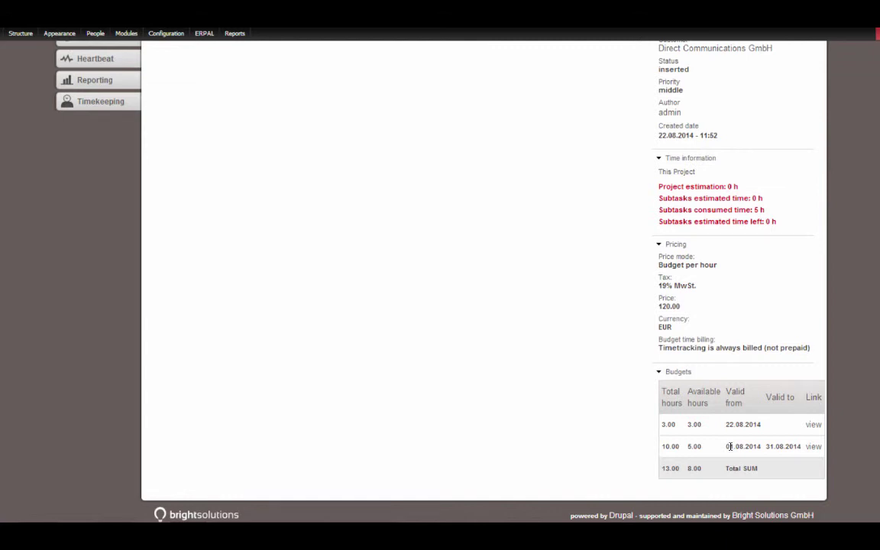
double_click(669, 446)
scroll(253, 211, up, 3)
Record another time tracking entry with a duration of 7 on the "Operateion and updates" task and save it.
click(284, 79)
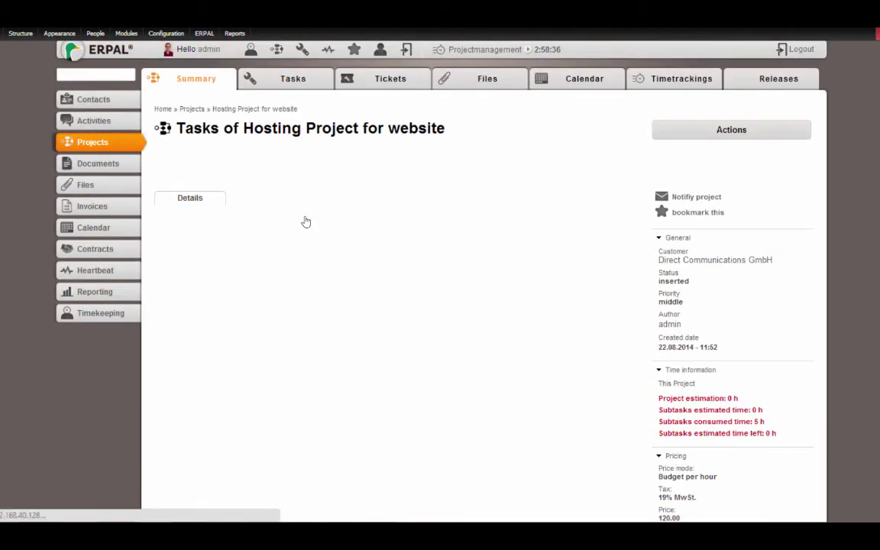
click(246, 250)
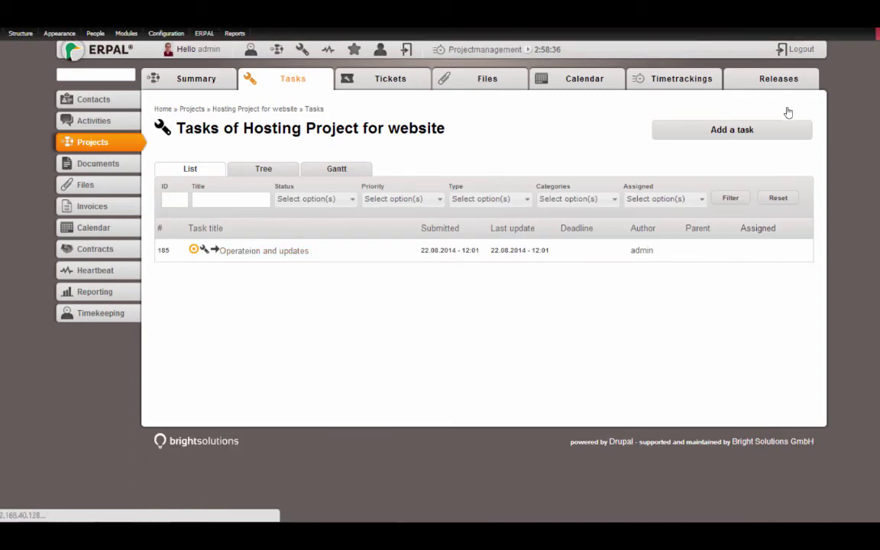
mouse_move(756, 130)
click(735, 180)
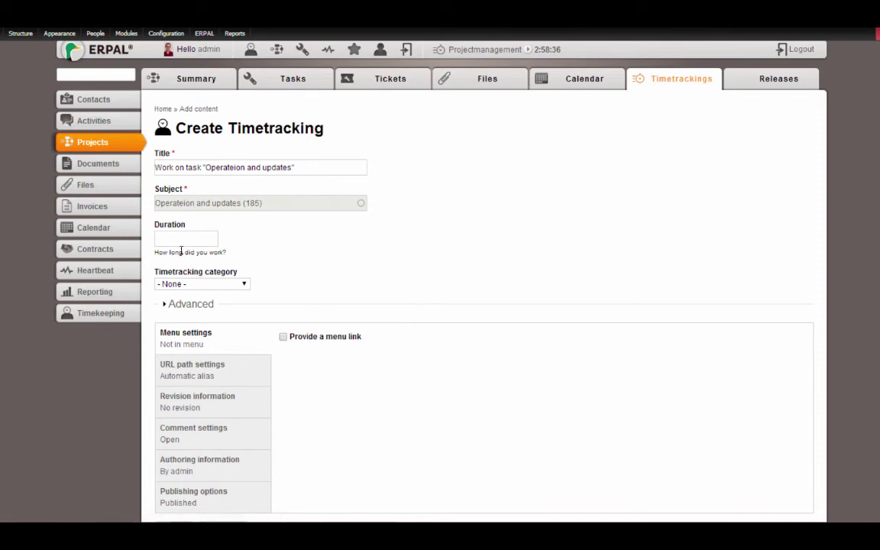
click(184, 239)
text(7)
scroll(664, 234, down, 1)
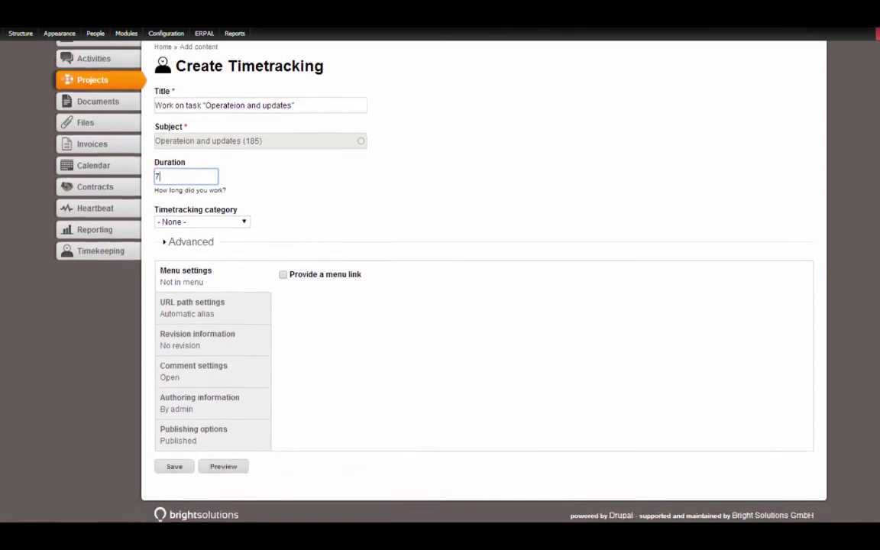
click(175, 466)
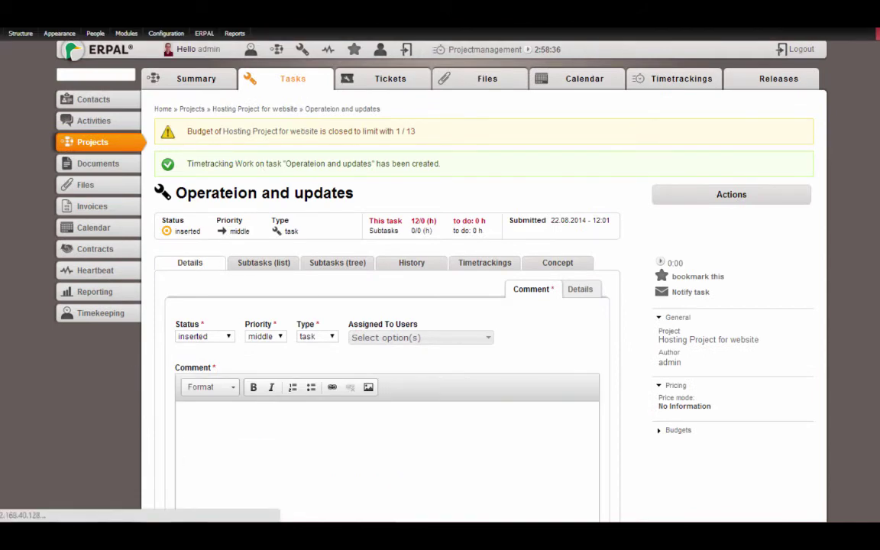
Check the hosting project's remaining budget hours after the 7-hour time tracking.
click(231, 109)
scroll(232, 109, down, 2)
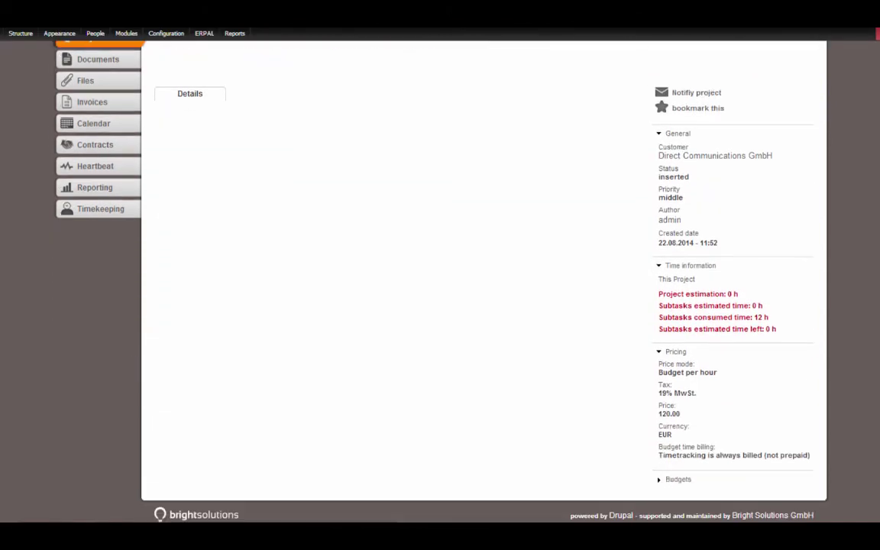
click(676, 480)
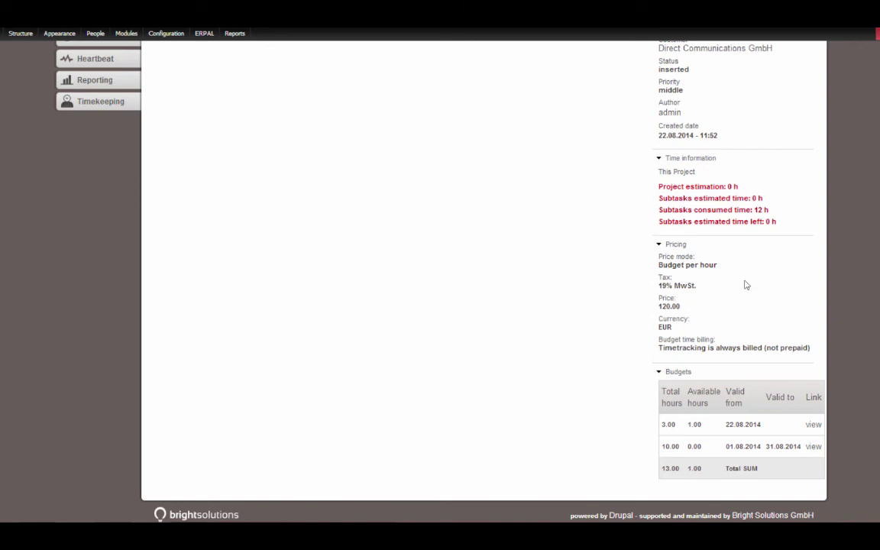
scroll(745, 285, up, 3)
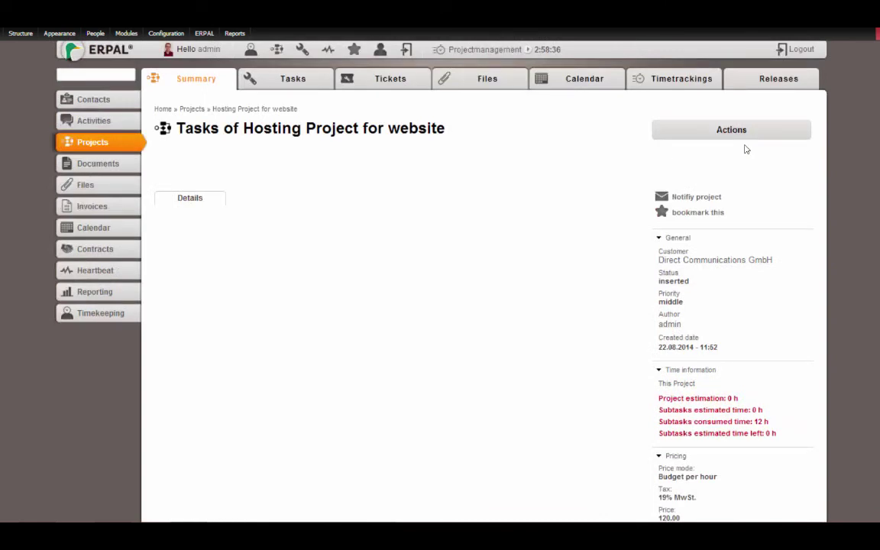